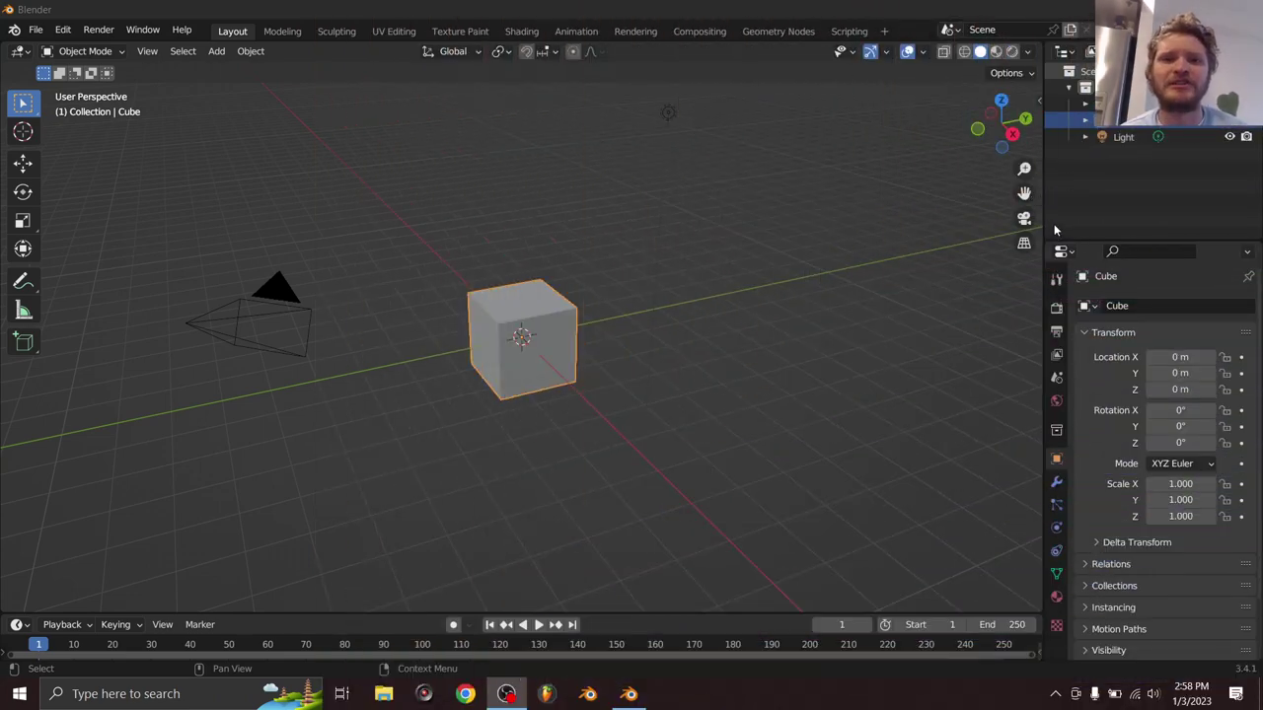
Focus the Blender window and open its Window menu
{"action": "left_click", "coordinate": [308, 7]}
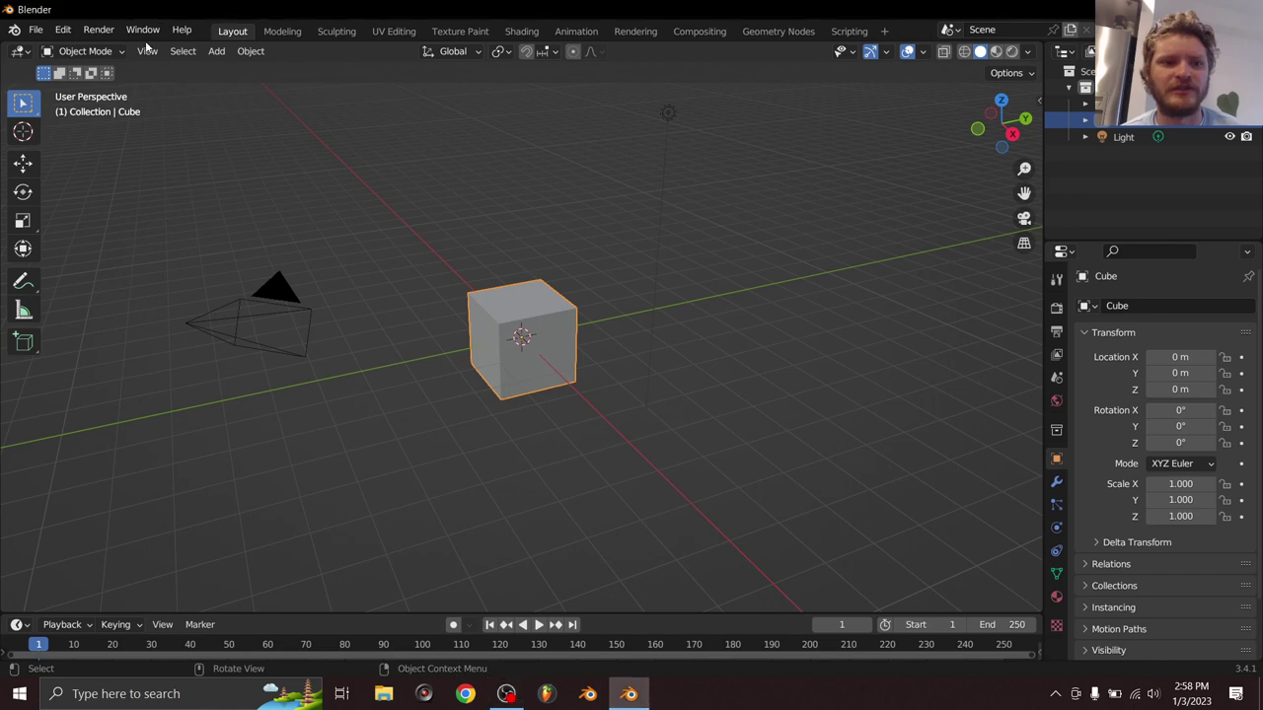
{"action": "left_click", "coordinate": [141, 31]}
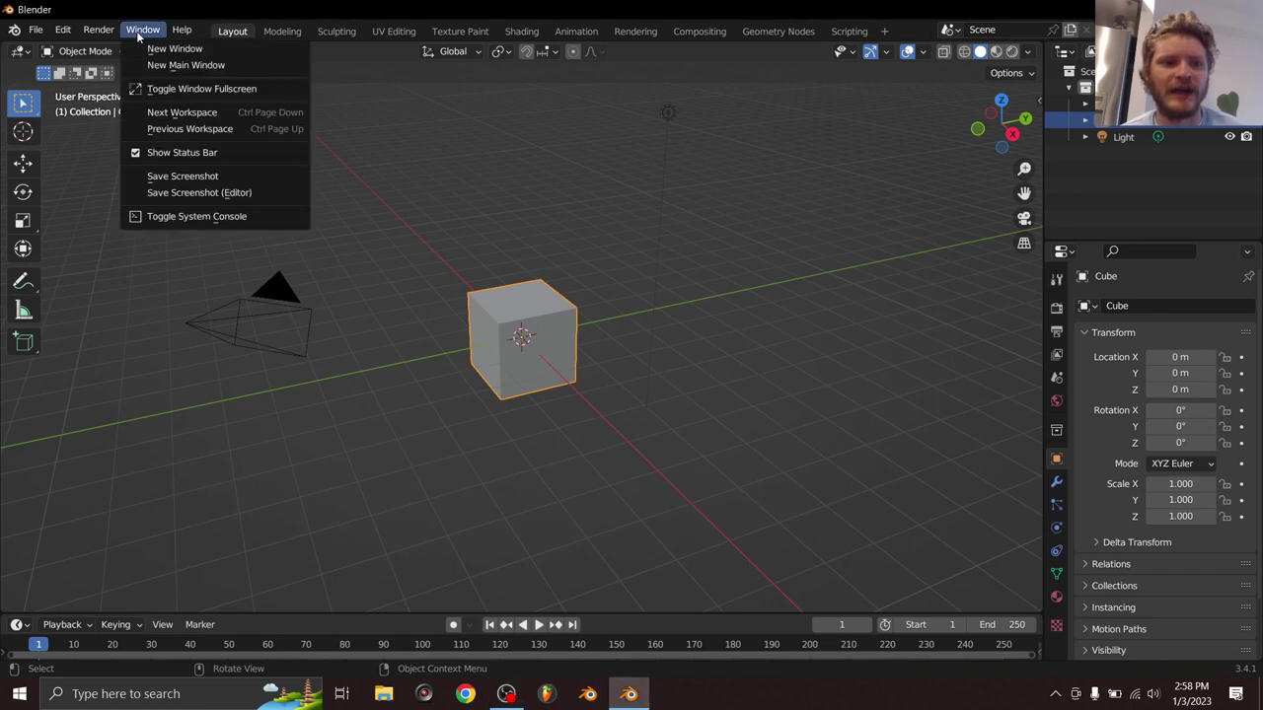
Make Blender fullscreen and add a Suzanne monkey head placed left of the cube
{"action": "left_click", "coordinate": [207, 88]}
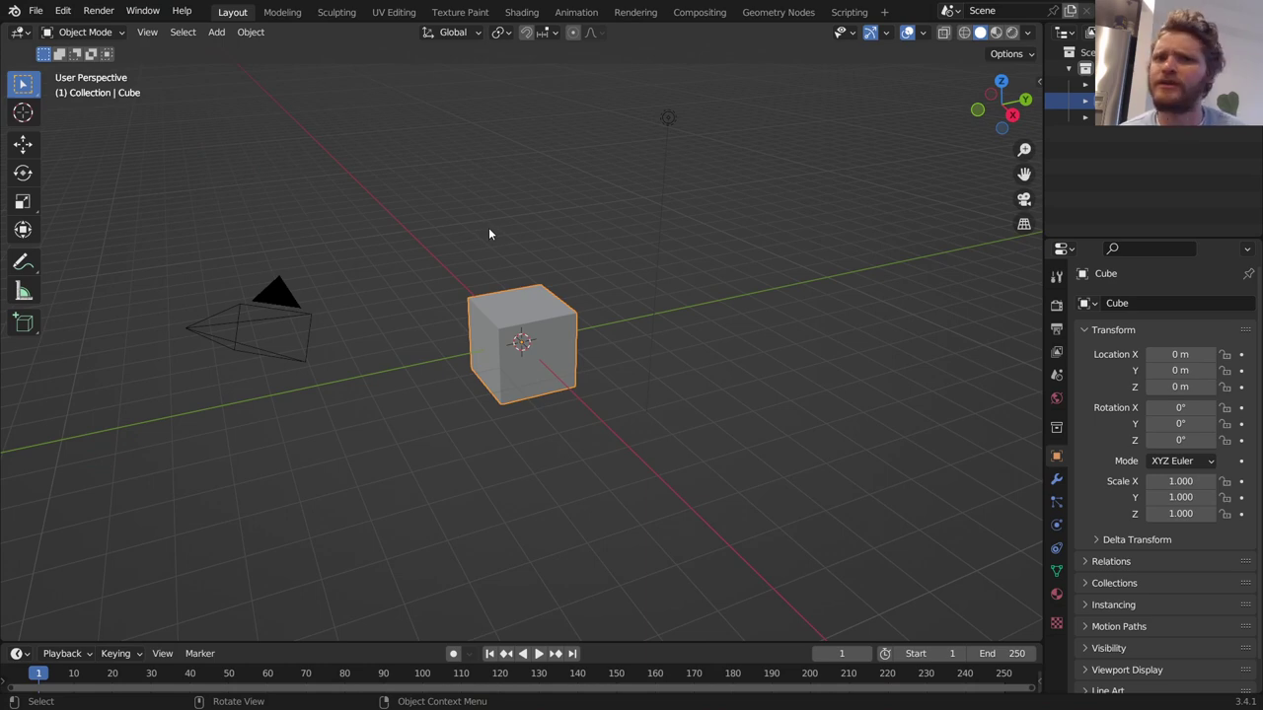
{"action": "scroll", "coordinate": [607, 337], "scroll_direction": "up", "scroll_amount": 2}
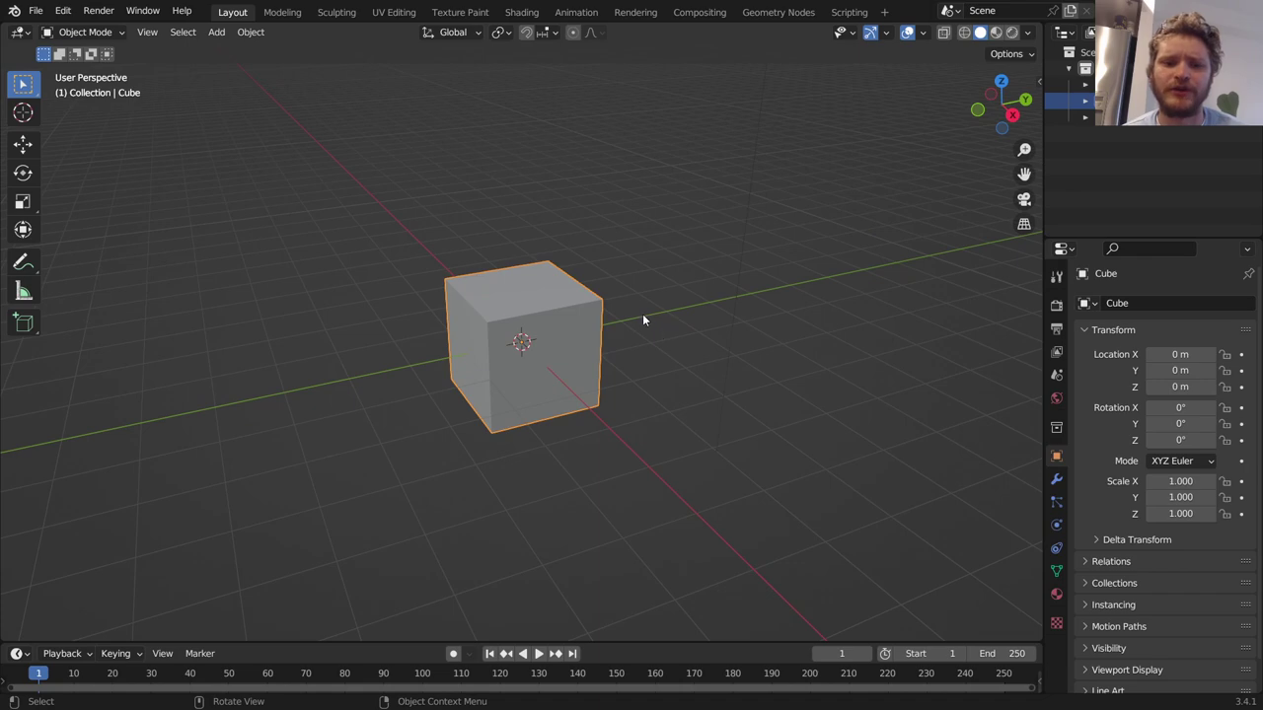
{"action": "key", "text": "alt+a"}
{"action": "key", "text": "shift+a"}
{"action": "mouse_move", "coordinate": [552, 276]}
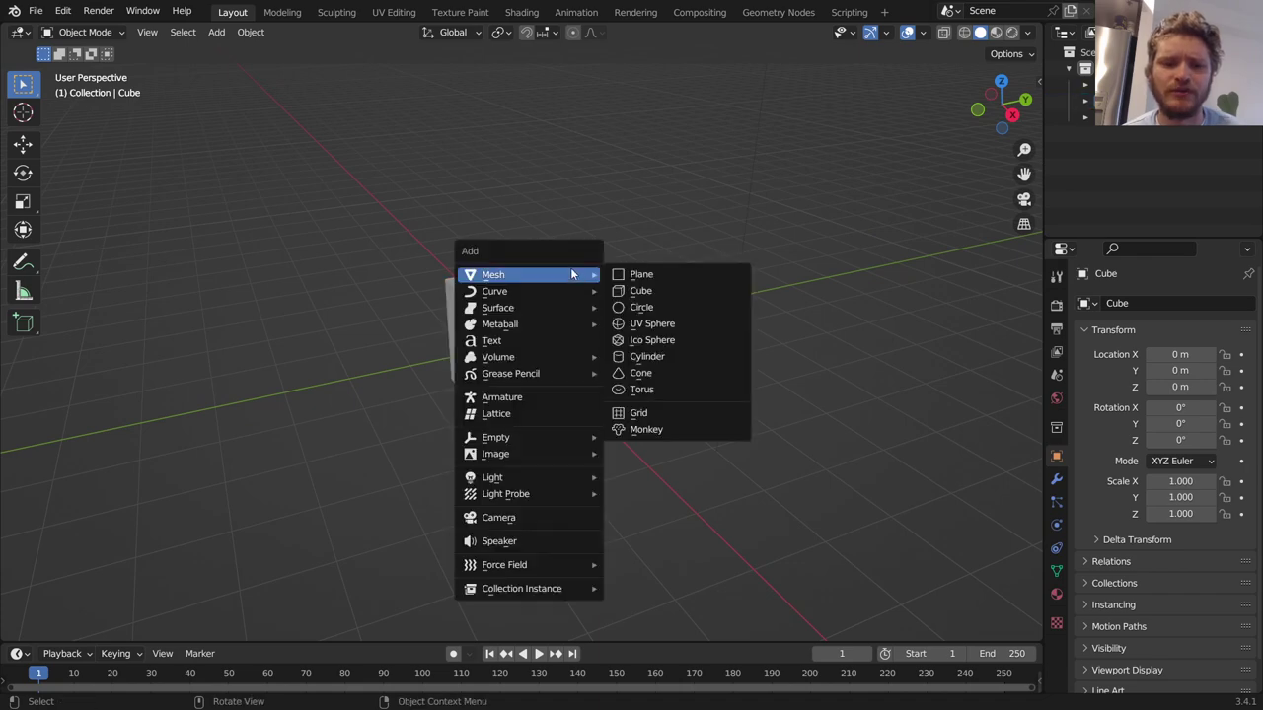
{"action": "left_click", "coordinate": [648, 430]}
{"action": "key", "text": "g"}
{"action": "left_click", "coordinate": [480, 369]}
Give the cube a Build modifier and play the animation to preview it
{"action": "left_click", "coordinate": [553, 336]}
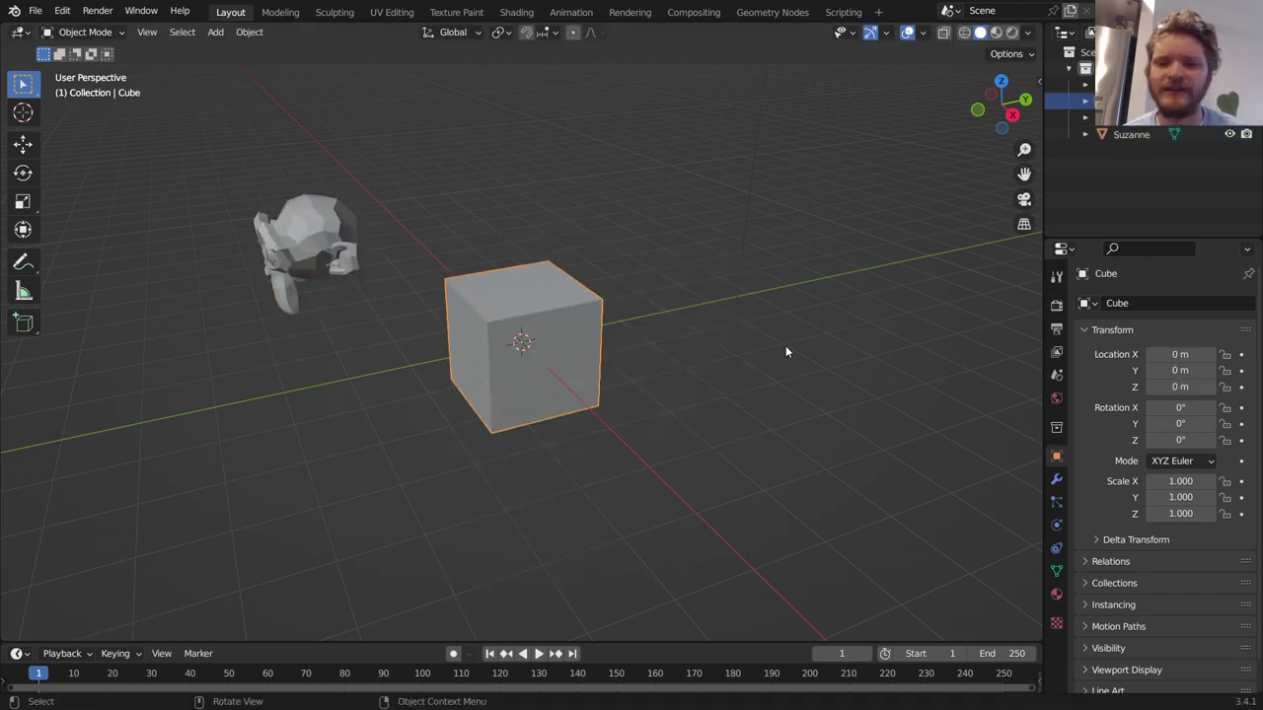
{"action": "left_click", "coordinate": [1056, 479]}
{"action": "left_click", "coordinate": [1110, 303]}
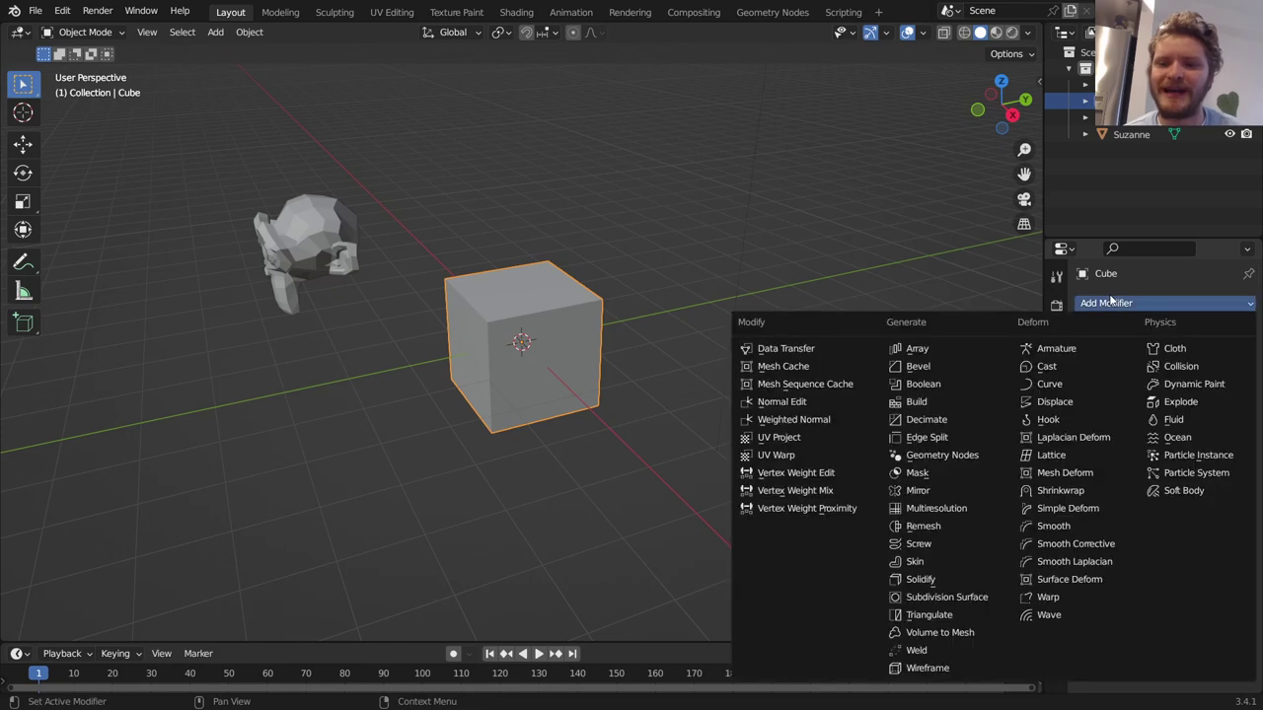
{"action": "left_click", "coordinate": [934, 403]}
{"action": "key", "text": "space"}
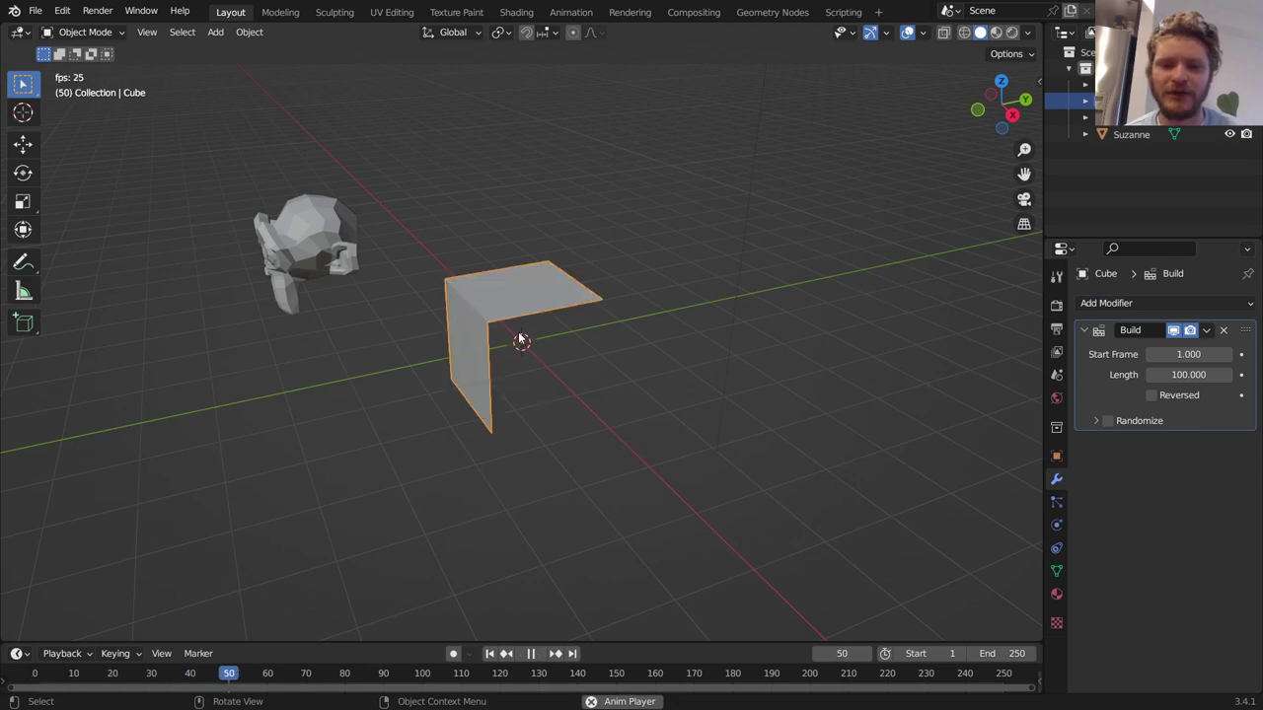
{"action": "key", "text": "space"}
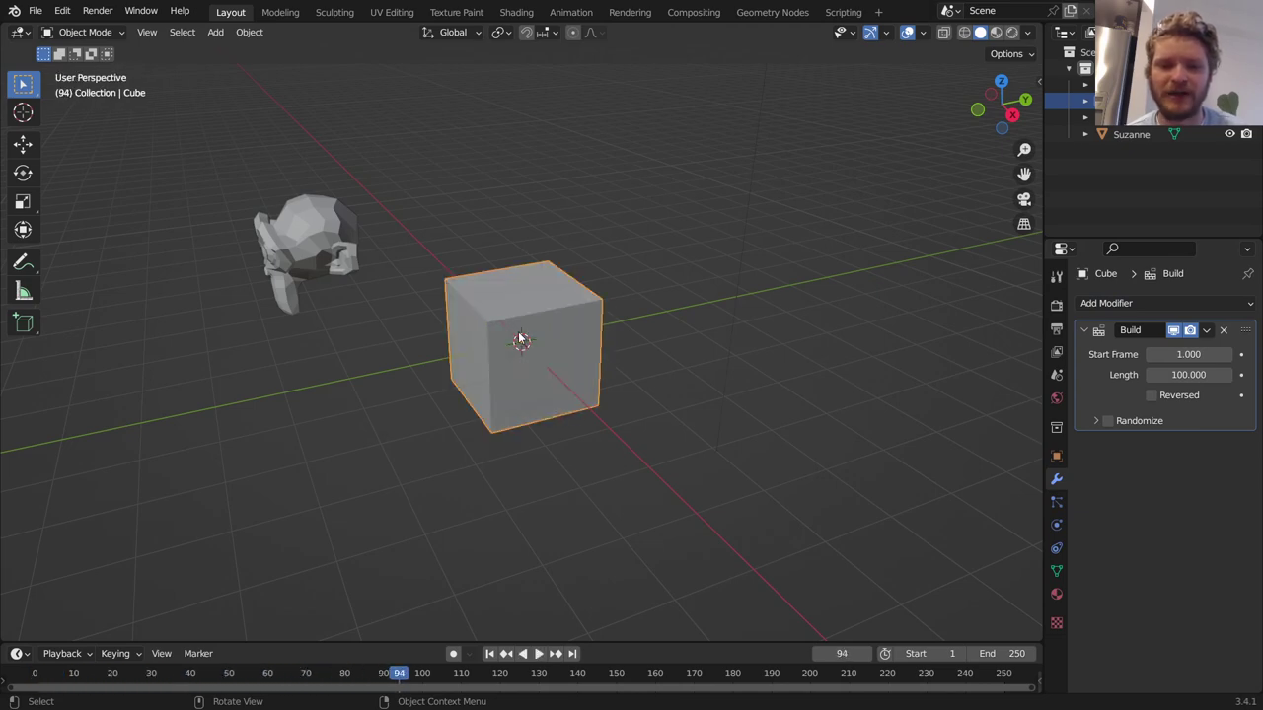
{"action": "key", "text": "ctrl+z"}
Add a Screw modifier to the cube and reduce its angle to about 209°
{"action": "left_click", "coordinate": [1158, 304]}
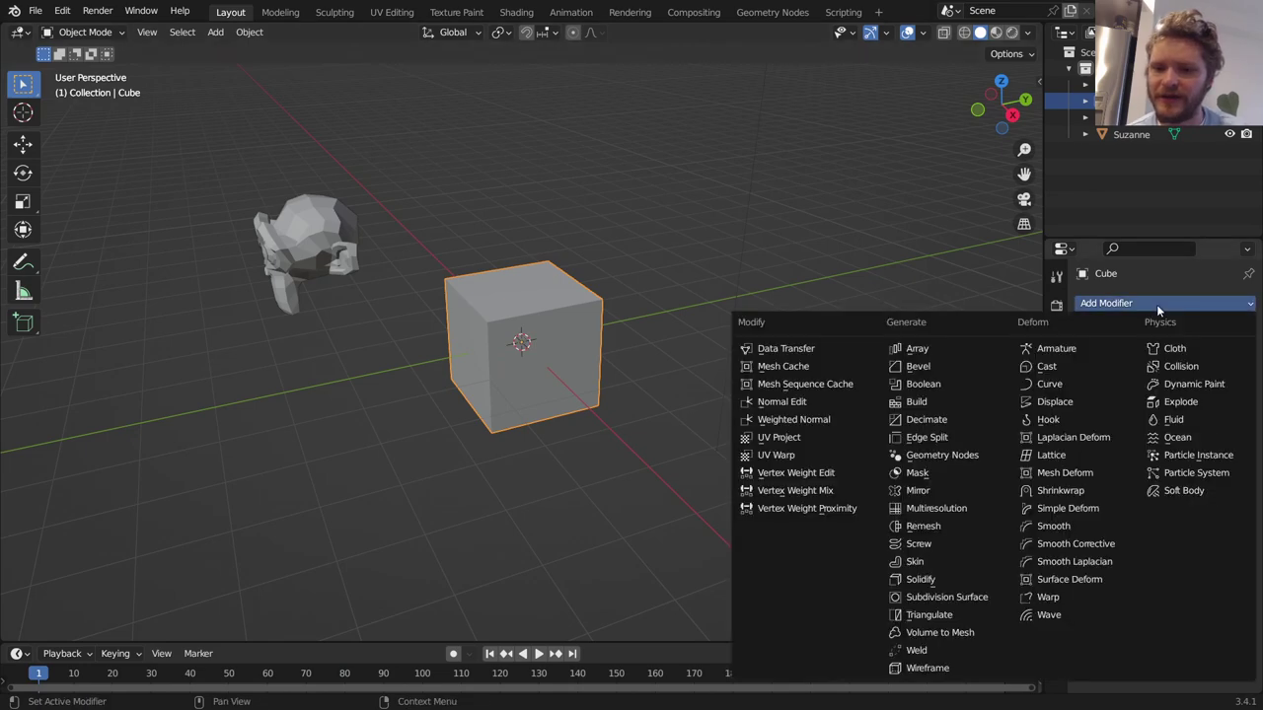
{"action": "left_click", "coordinate": [917, 543]}
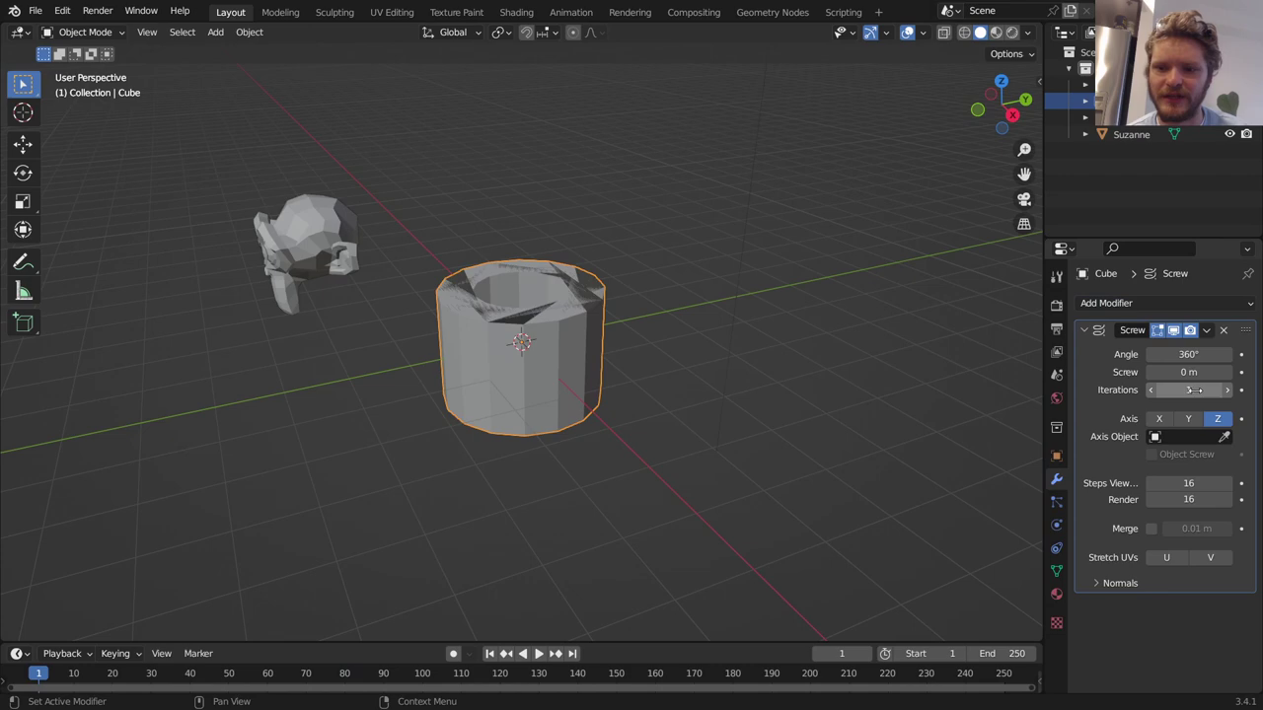
{"action": "left_click_drag", "start_coordinate": [1188, 355], "coordinate": [1206, 357]}
Remove the Screw modifier, then try and remove a Geometry Nodes modifier
{"action": "left_click", "coordinate": [1224, 331]}
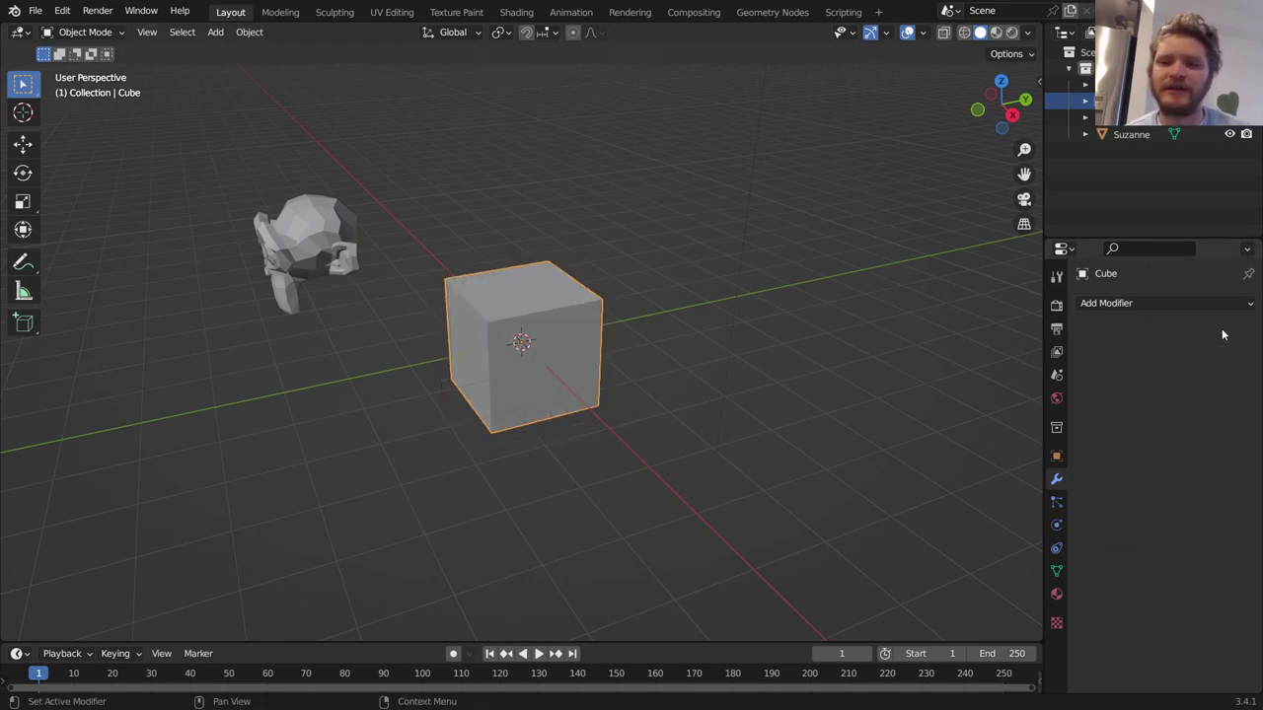
{"action": "left_click", "coordinate": [1184, 304]}
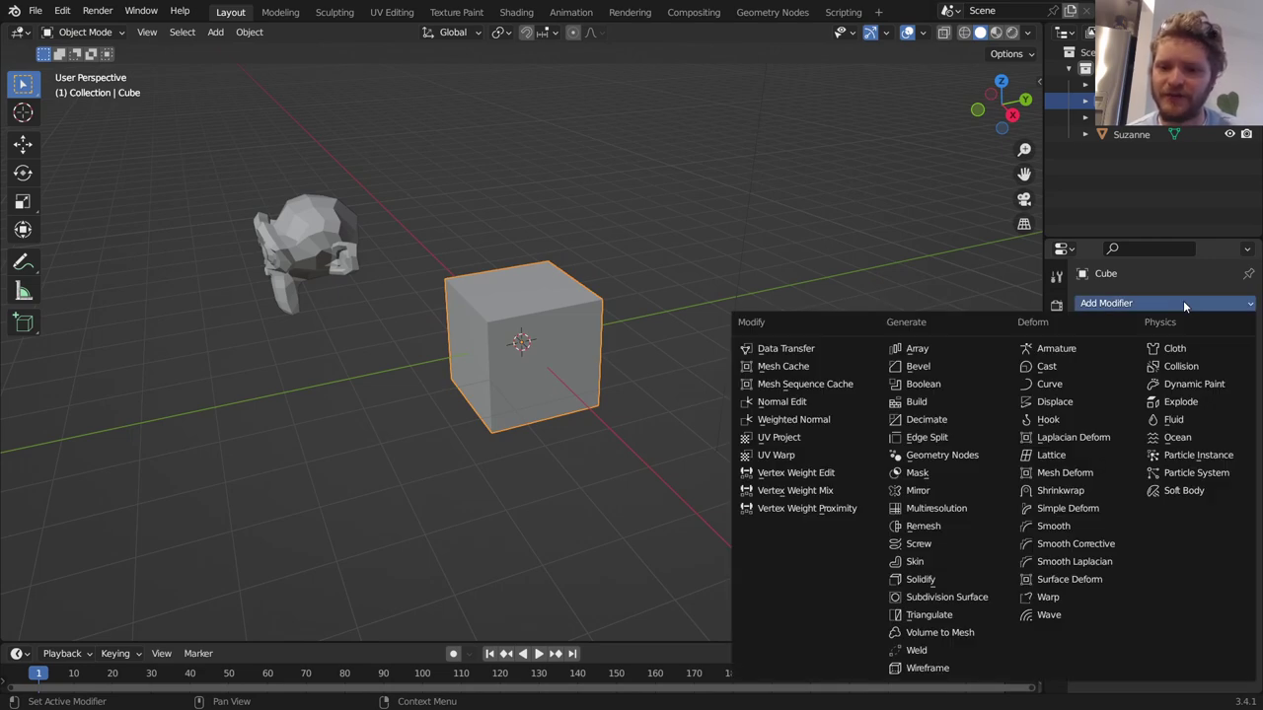
{"action": "left_click", "coordinate": [931, 457]}
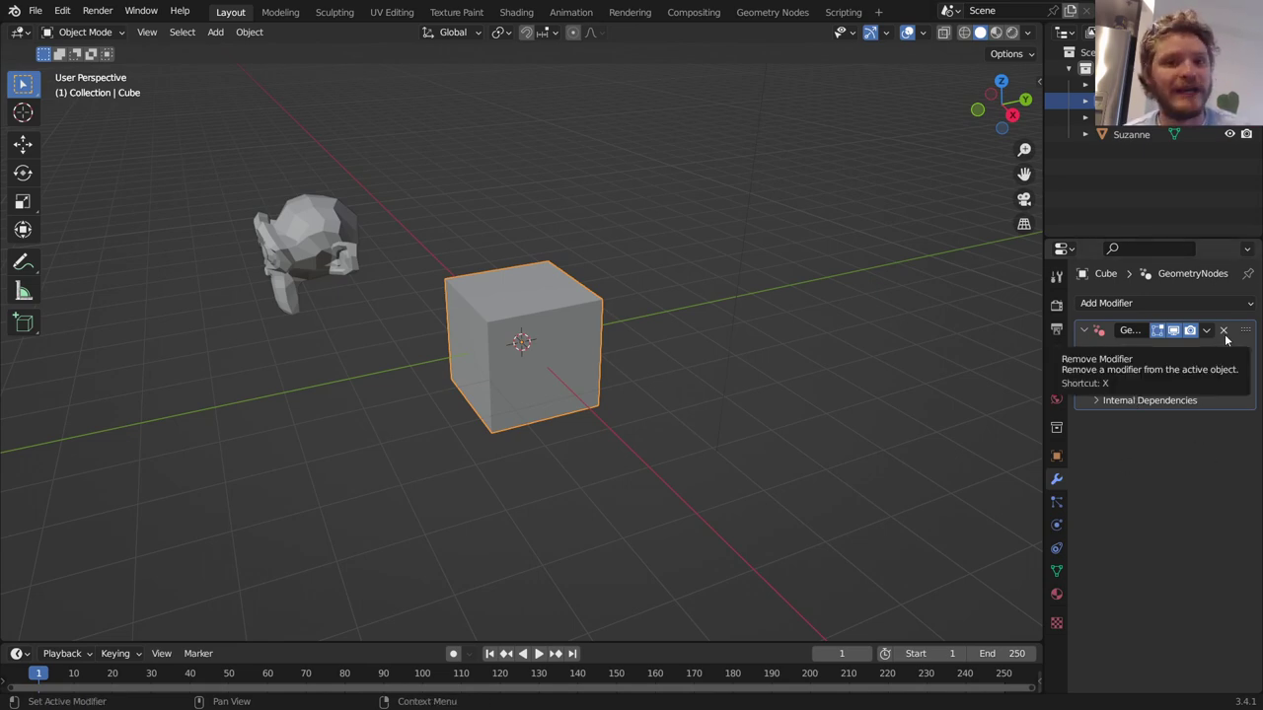
{"action": "left_click", "coordinate": [1224, 333]}
Reselect the cube, add a Geometry Nodes modifier and create a new node group
{"action": "left_click", "coordinate": [325, 229]}
{"action": "left_click", "coordinate": [493, 293]}
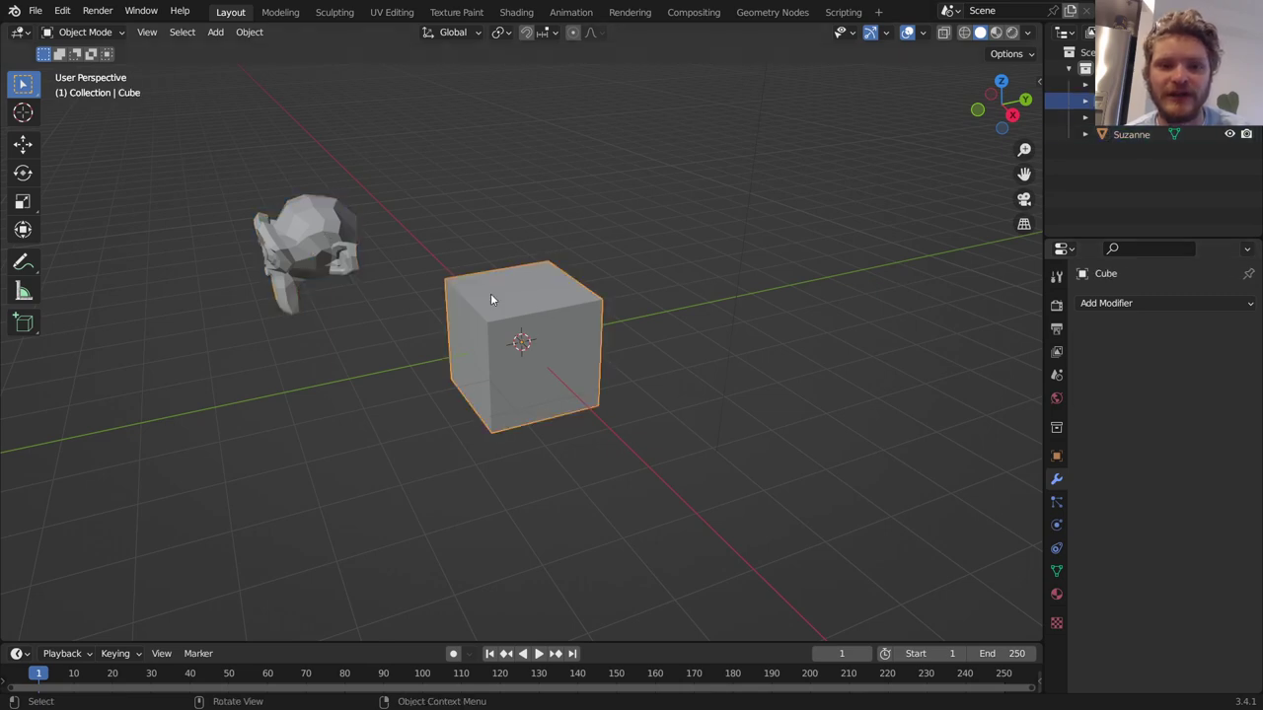
{"action": "left_click", "coordinate": [316, 247]}
{"action": "left_click", "coordinate": [587, 323]}
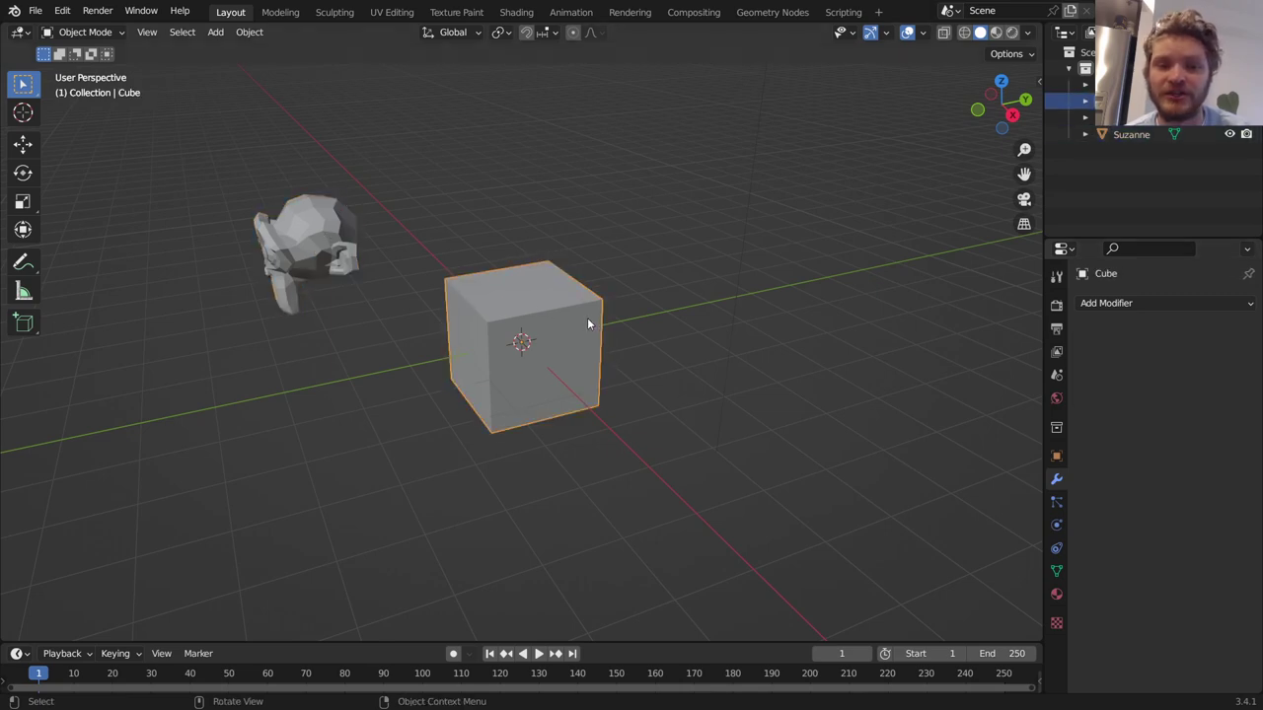
{"action": "left_click", "coordinate": [1167, 302]}
{"action": "left_click", "coordinate": [944, 451]}
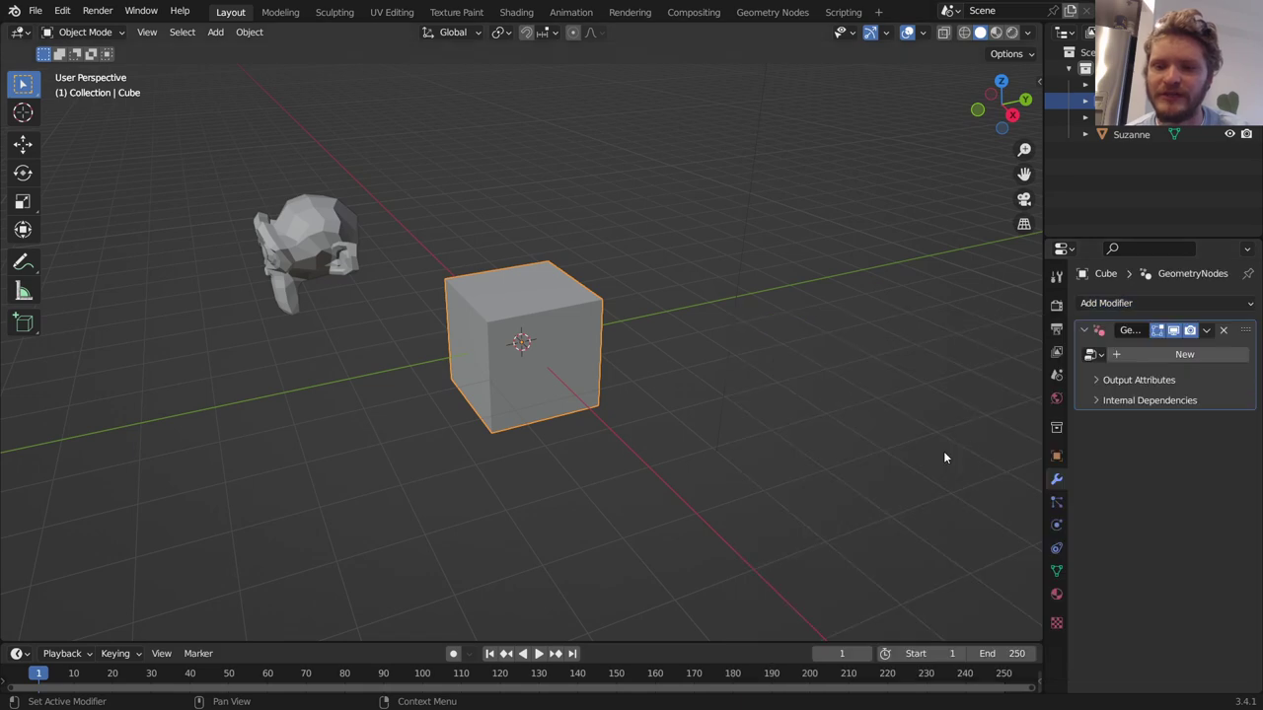
{"action": "left_click", "coordinate": [1132, 354]}
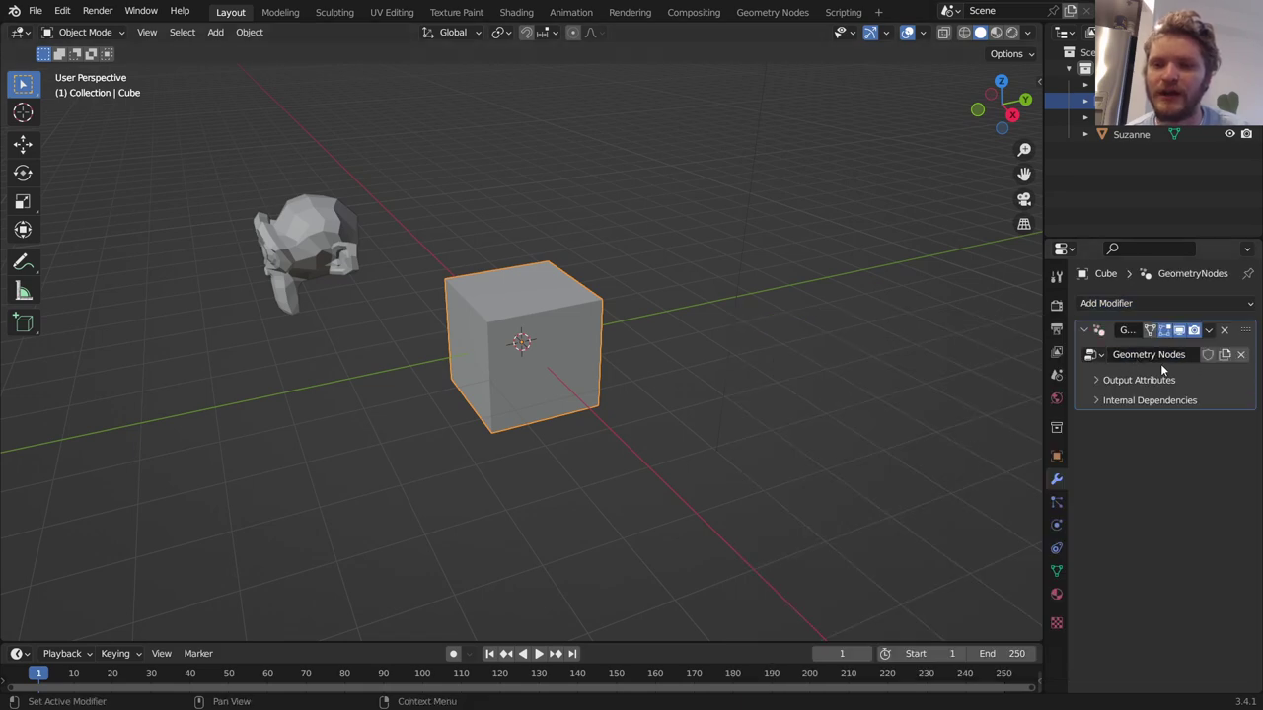
Switch to the Geometry Nodes workspace and spread out the Group Input and Group Output nodes
{"action": "left_click", "coordinate": [769, 14]}
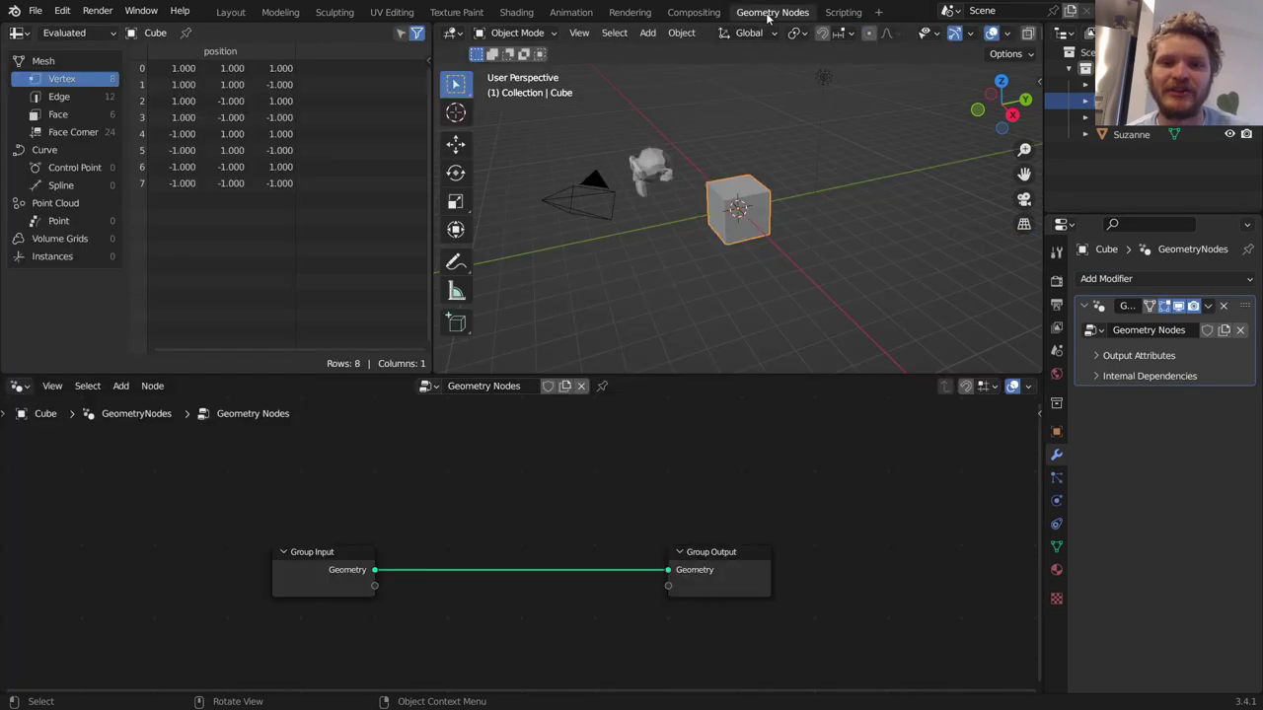
{"action": "left_click", "coordinate": [877, 13]}
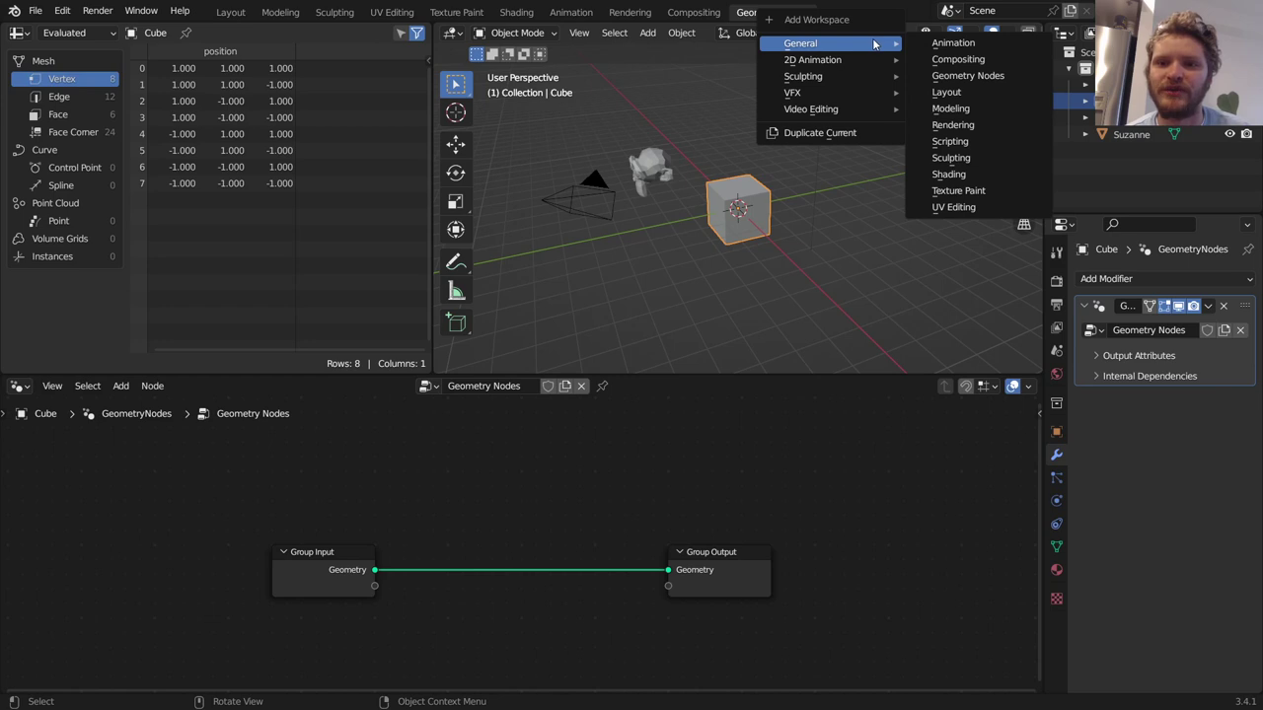
{"action": "left_click", "coordinate": [947, 78]}
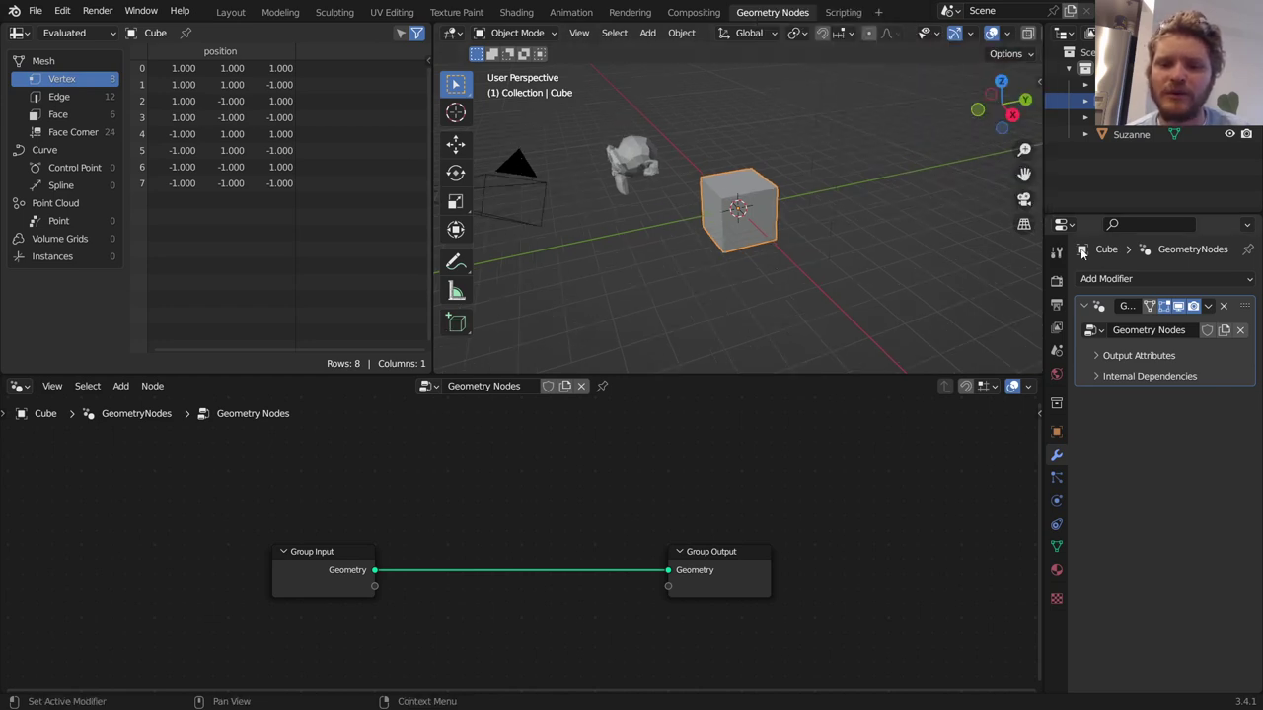
{"action": "left_click_drag", "start_coordinate": [284, 562], "coordinate": [150, 540]}
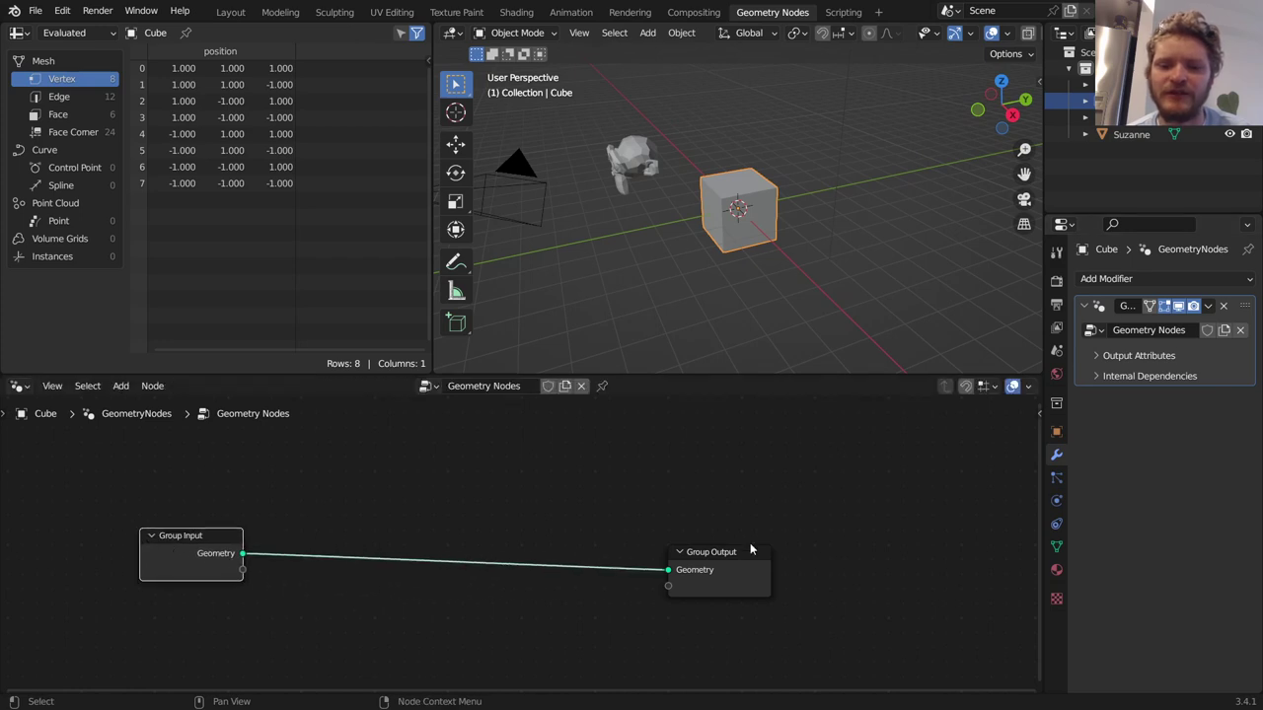
{"action": "left_click_drag", "start_coordinate": [734, 570], "coordinate": [736, 556]}
{"action": "left_click", "coordinate": [204, 560]}
Rename the node group to 'lesson0'
{"action": "left_click", "coordinate": [691, 541]}
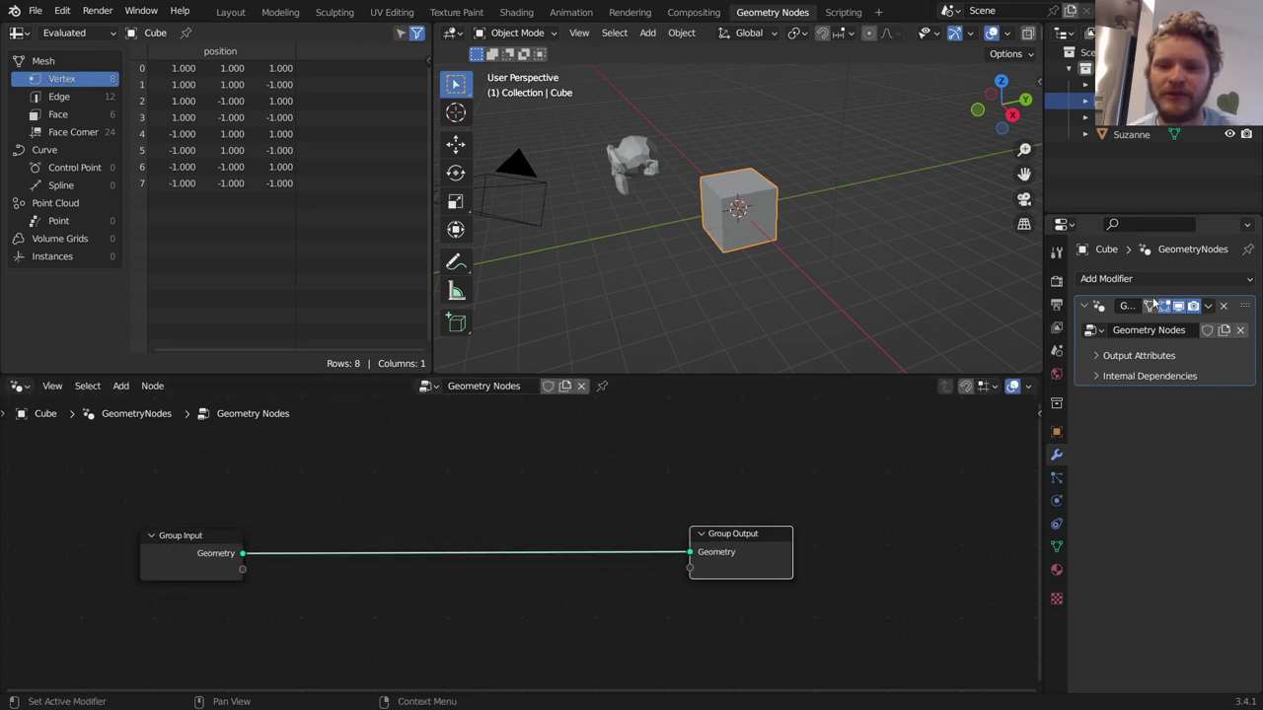
{"action": "double_click", "coordinate": [1138, 330]}
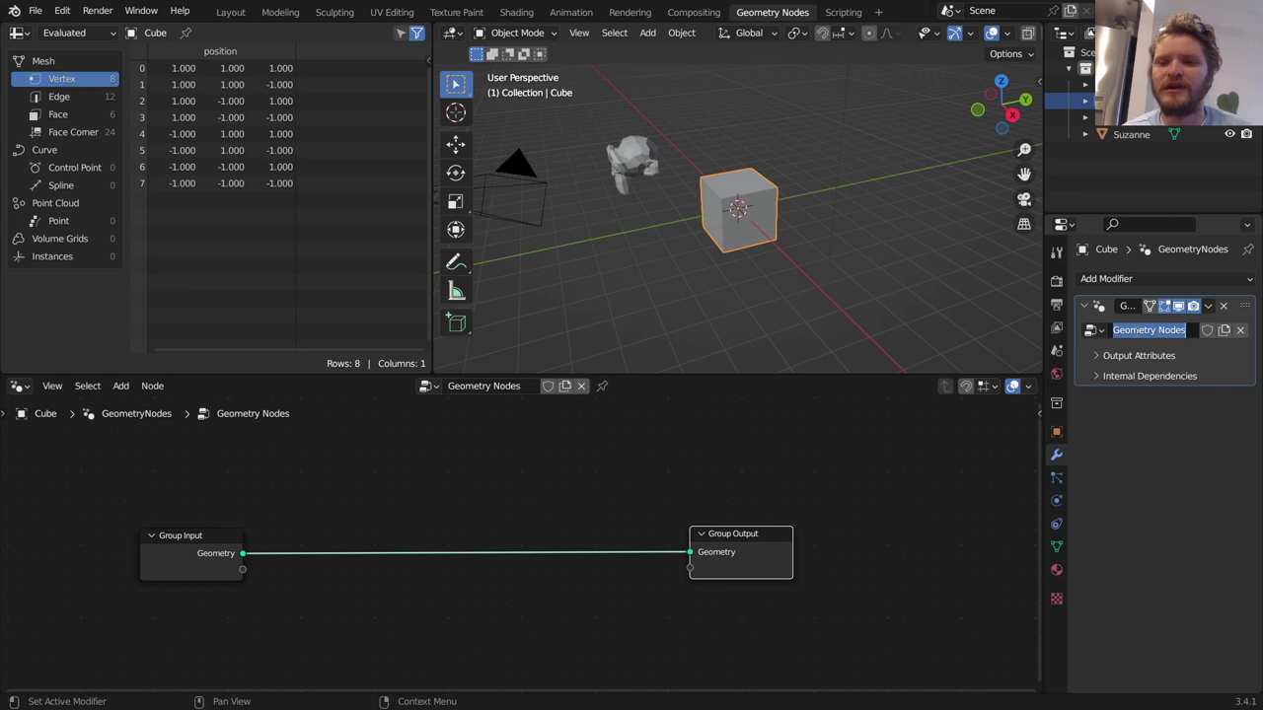
{"action": "type", "text": "les"}
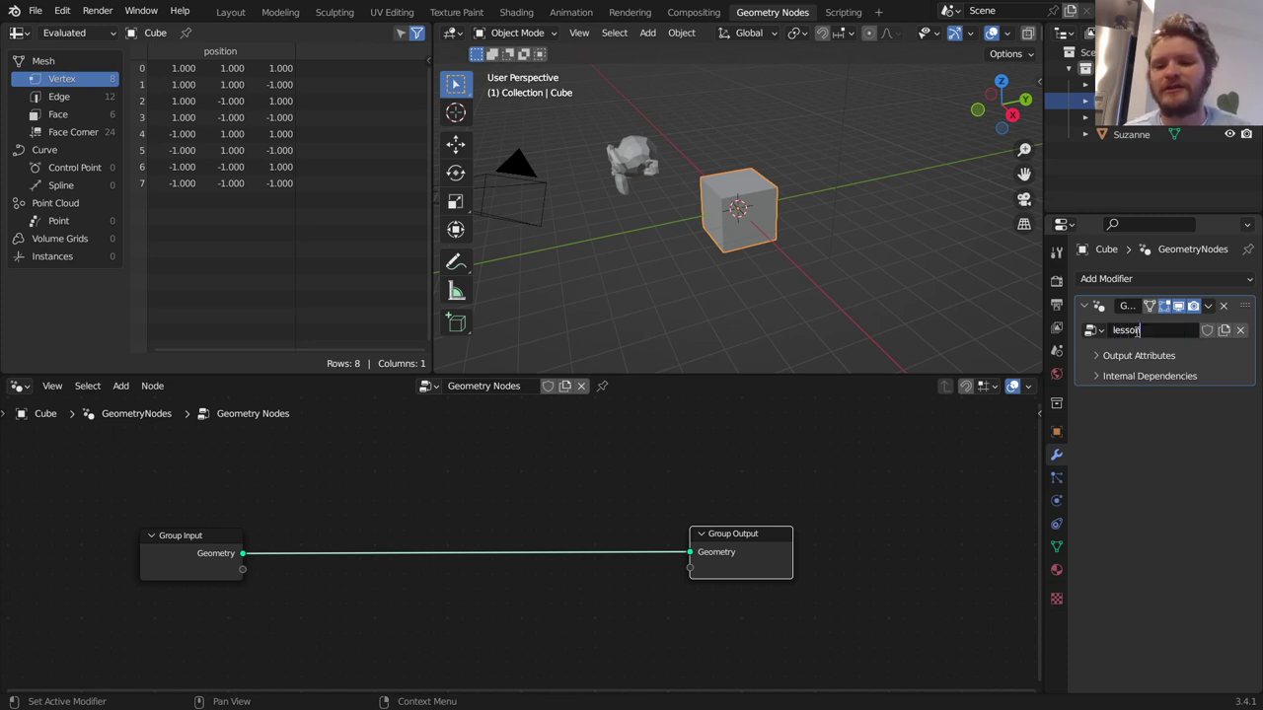
{"action": "type", "text": "son0"}
{"action": "key", "text": "Return"}
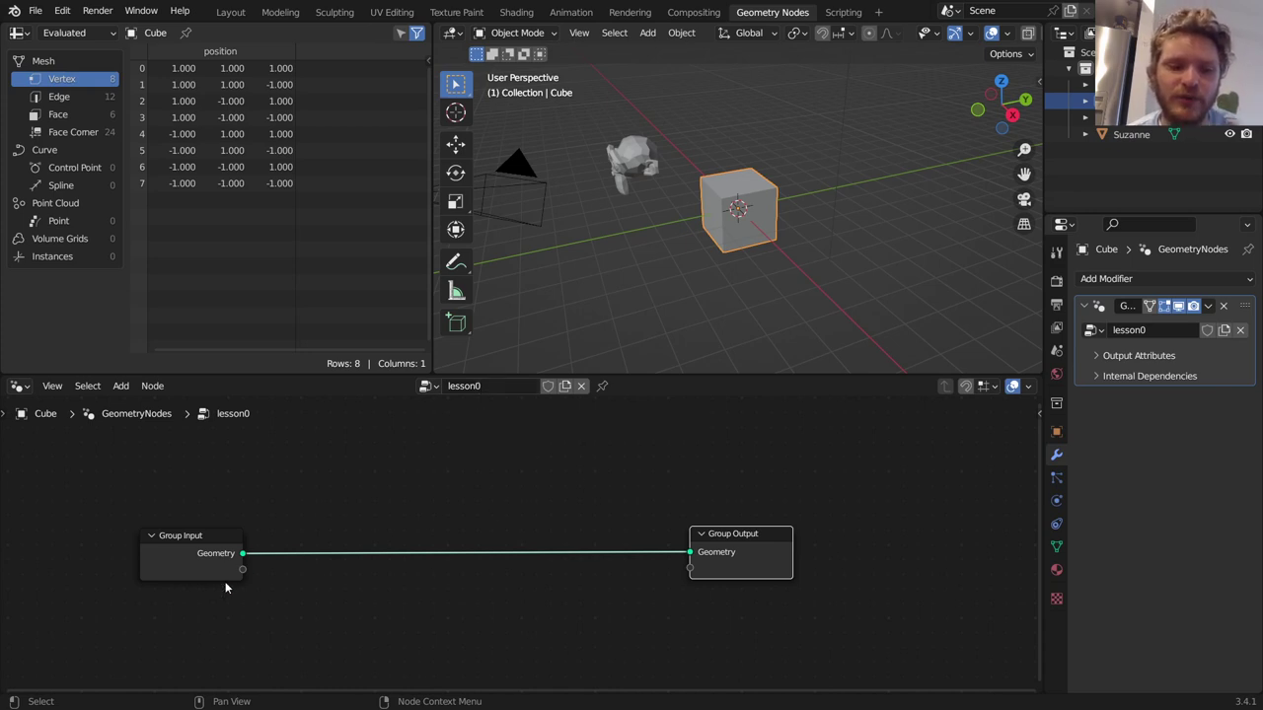
Rename the node group again, this time to 'lessthhan0'
{"action": "left_click_drag", "start_coordinate": [154, 617], "coordinate": [784, 472]}
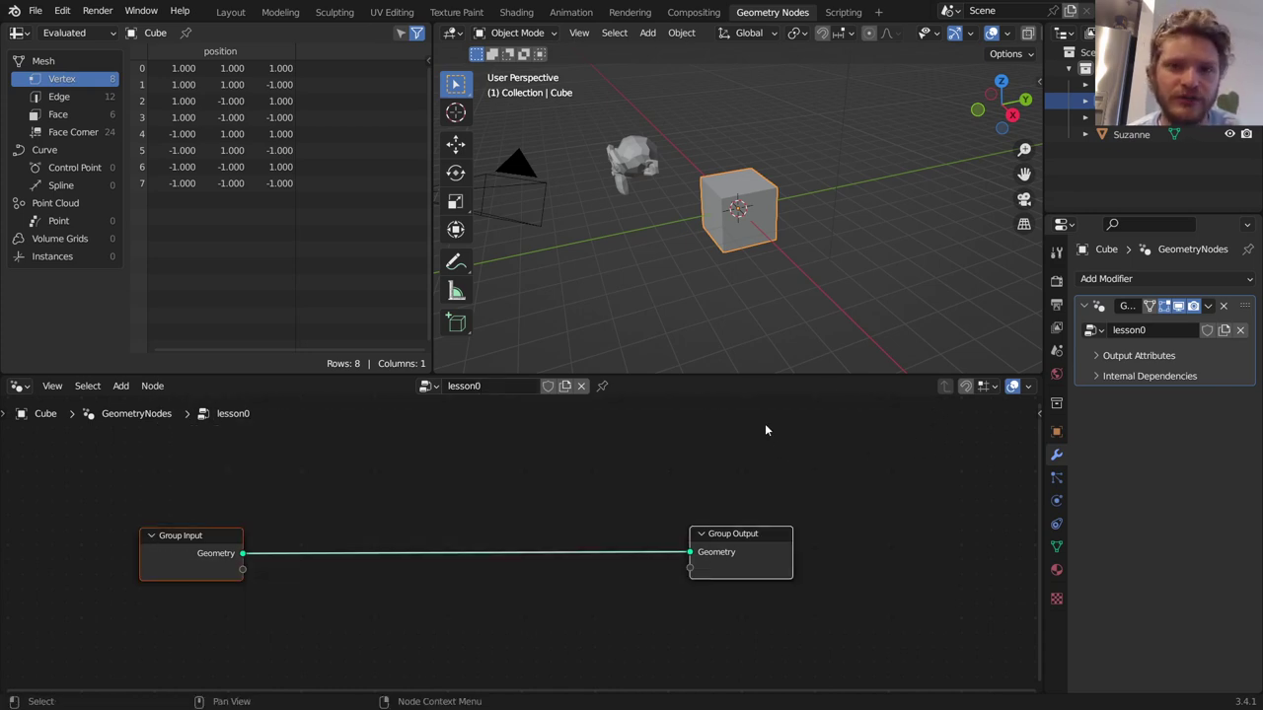
{"action": "left_click", "coordinate": [750, 472]}
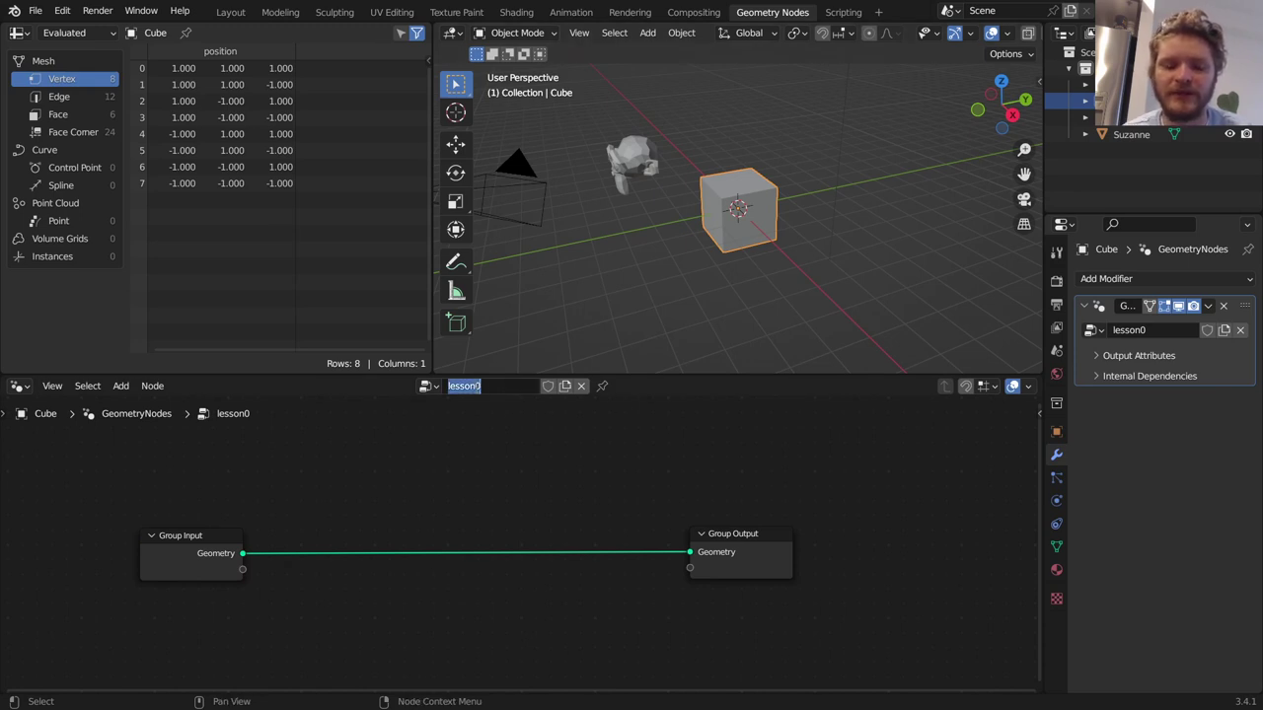
{"action": "key", "text": "BackSpace"}
{"action": "type", "text": "less"}
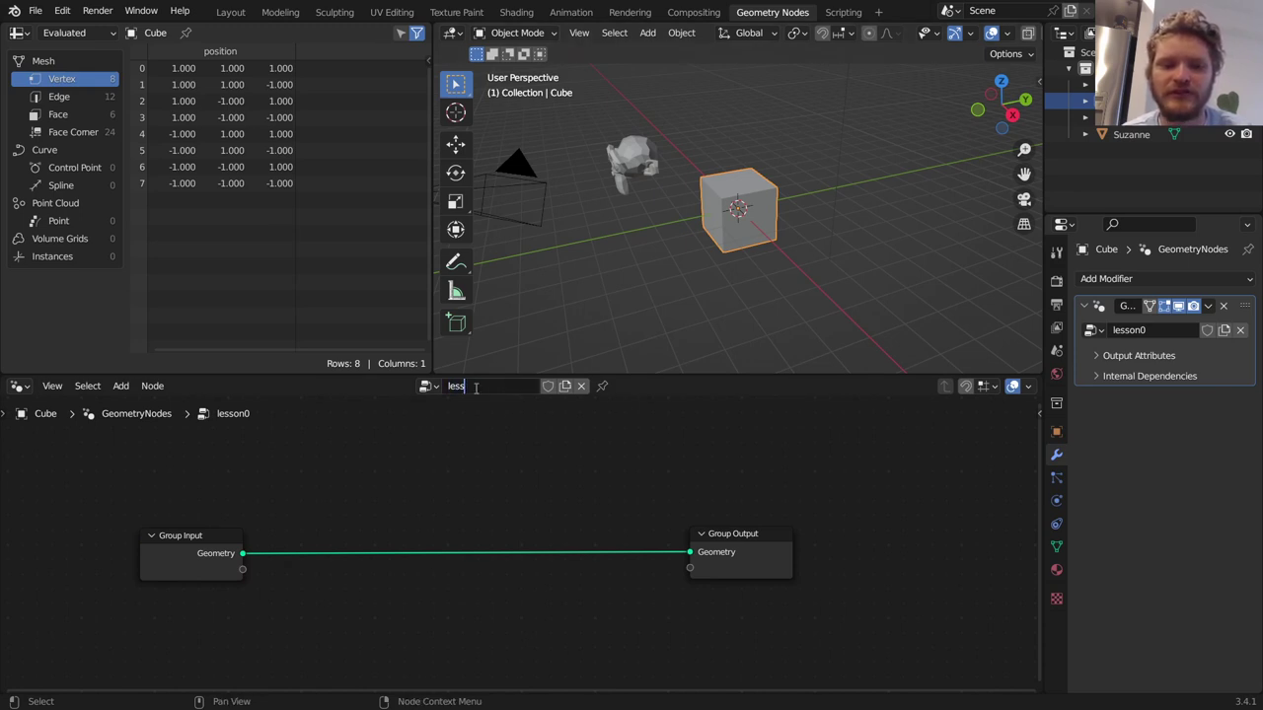
{"action": "type", "text": "than0"}
{"action": "key", "text": "Return"}
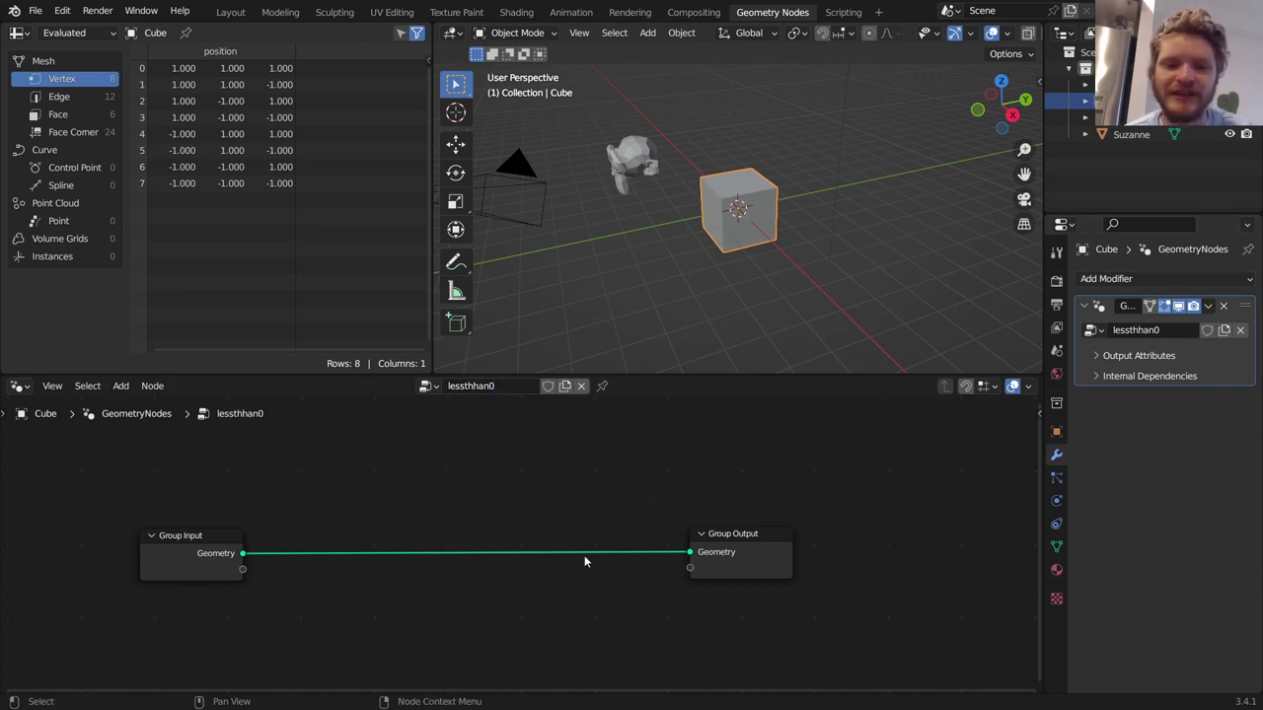
Insert a Transform node on the link between Group Input and Group Output
{"action": "key", "text": "Home"}
{"action": "key", "text": "shift+a"}
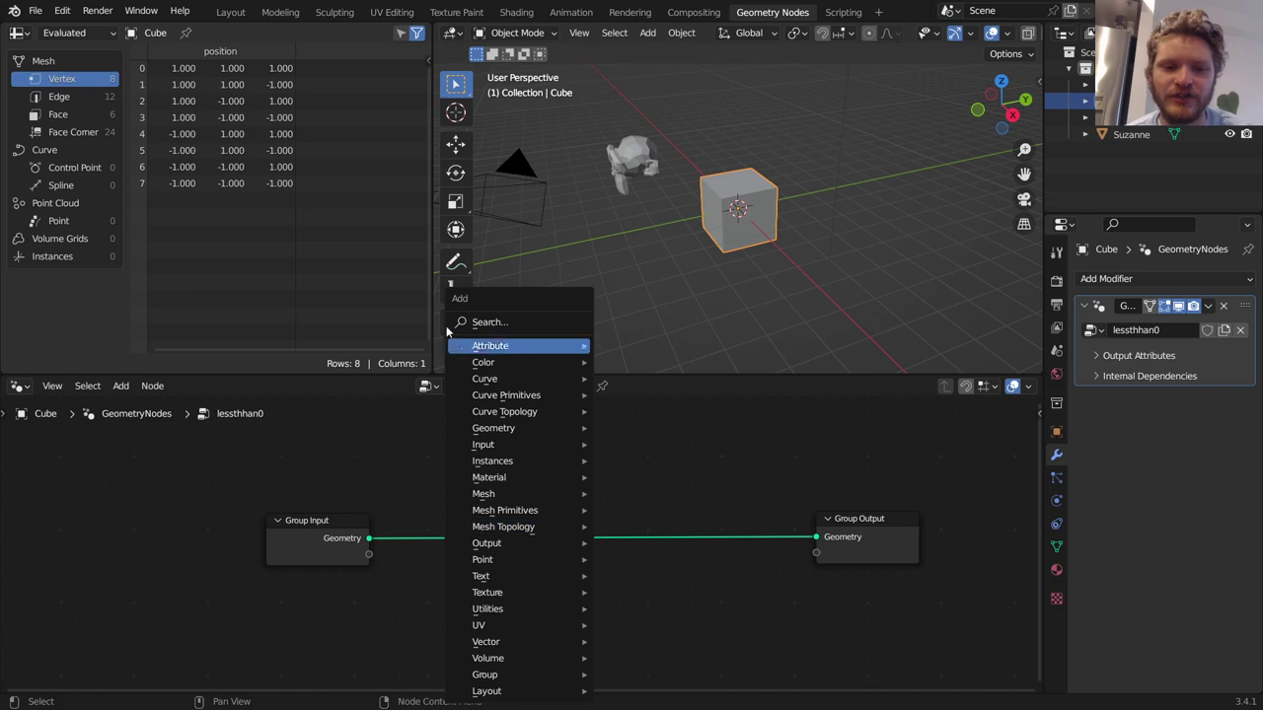
{"action": "left_click", "coordinate": [484, 324]}
{"action": "type", "text": "tr"}
{"action": "key", "text": "Return"}
{"action": "left_click", "coordinate": [570, 551]}
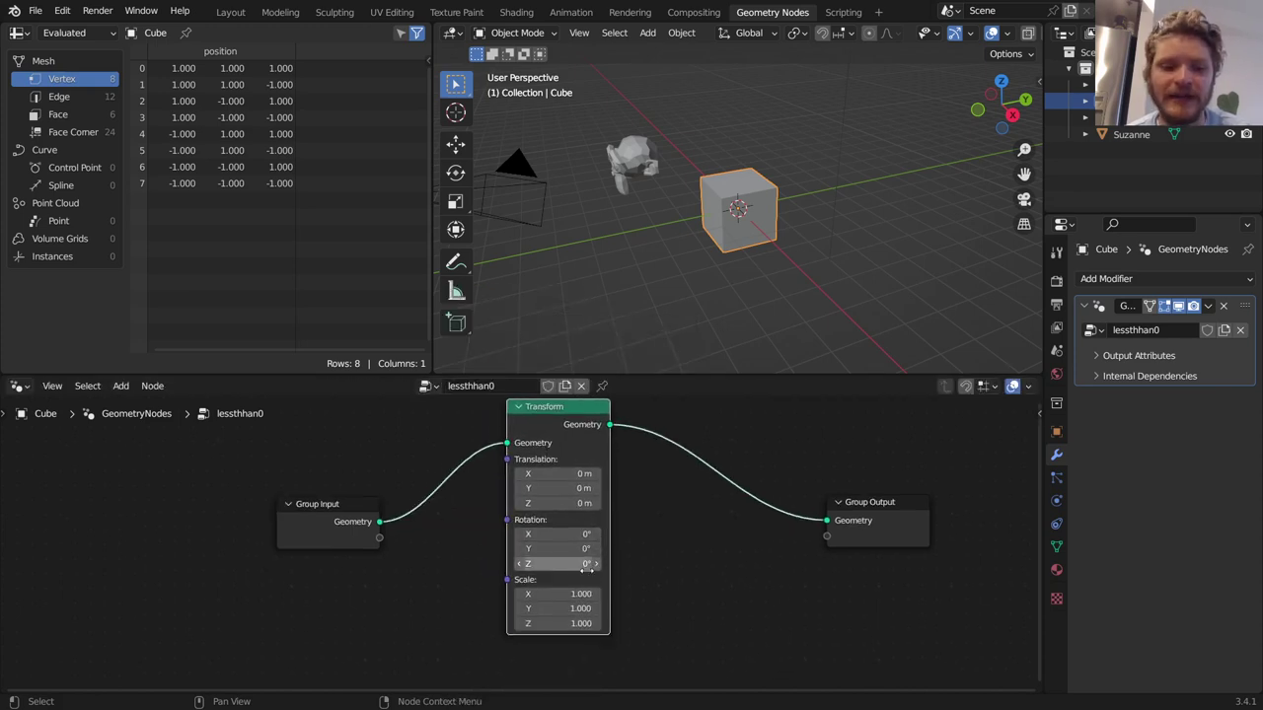
Set the Transform node's scale to 2 on X, Y and Z
{"action": "left_click_drag", "start_coordinate": [557, 594], "coordinate": [558, 623]}
{"action": "type", "text": "2"}
{"action": "key", "text": "Return"}
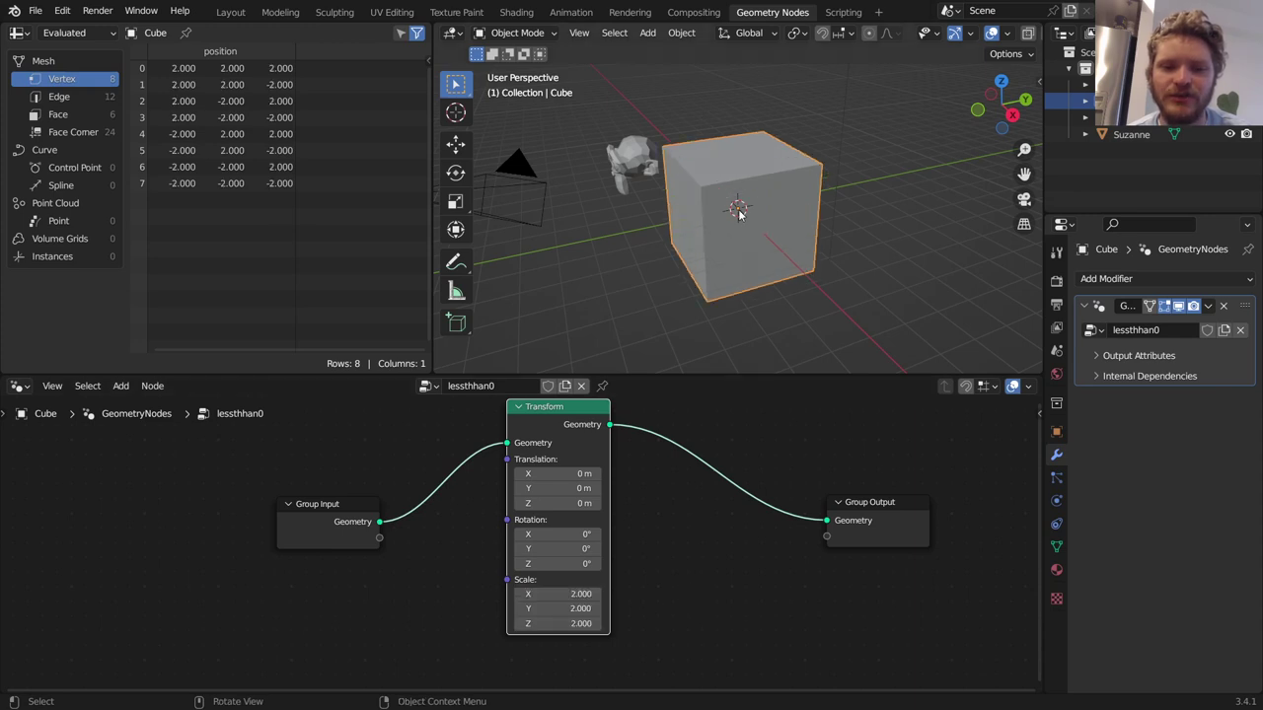
{"action": "mouse_move", "coordinate": [738, 212]}
{"action": "middle_mouse_down"}
{"action": "mouse_move", "coordinate": [799, 208]}
{"action": "mouse_move", "coordinate": [752, 209]}
{"action": "middle_mouse_up"}
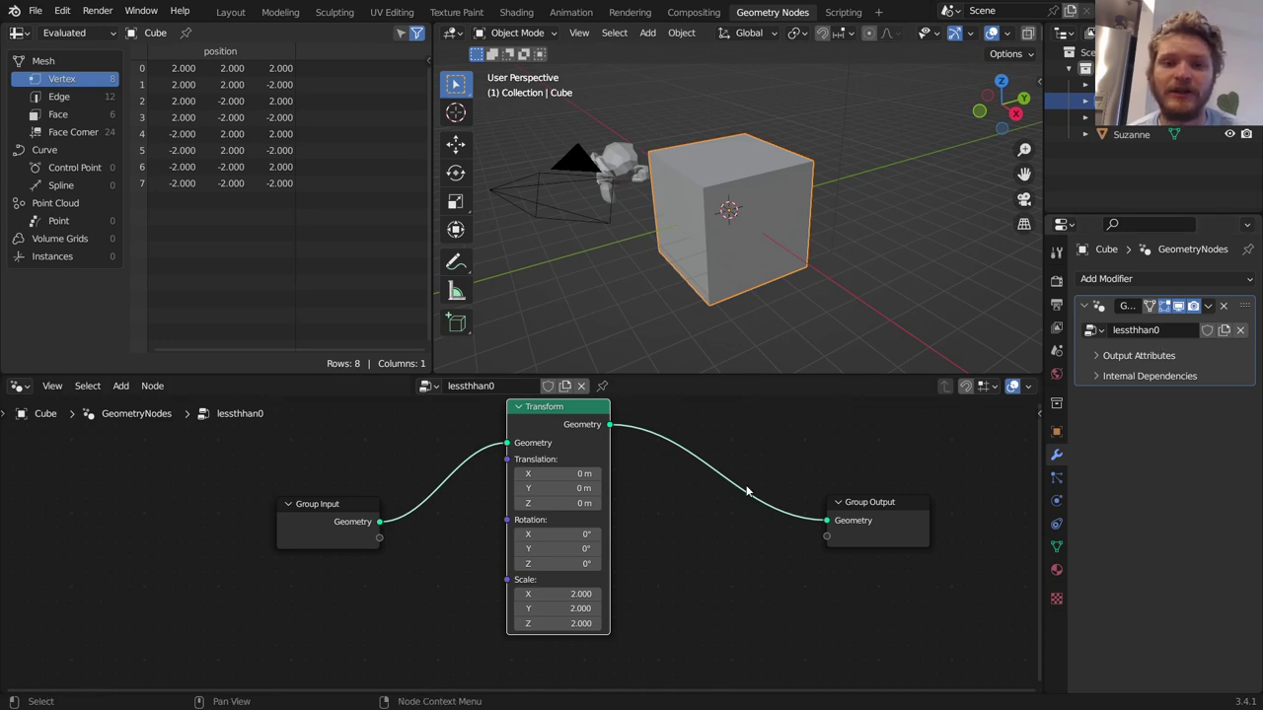
Select Suzanne and move her further to the left
{"action": "middle_click_drag", "start_coordinate": [756, 285], "coordinate": [641, 215]}
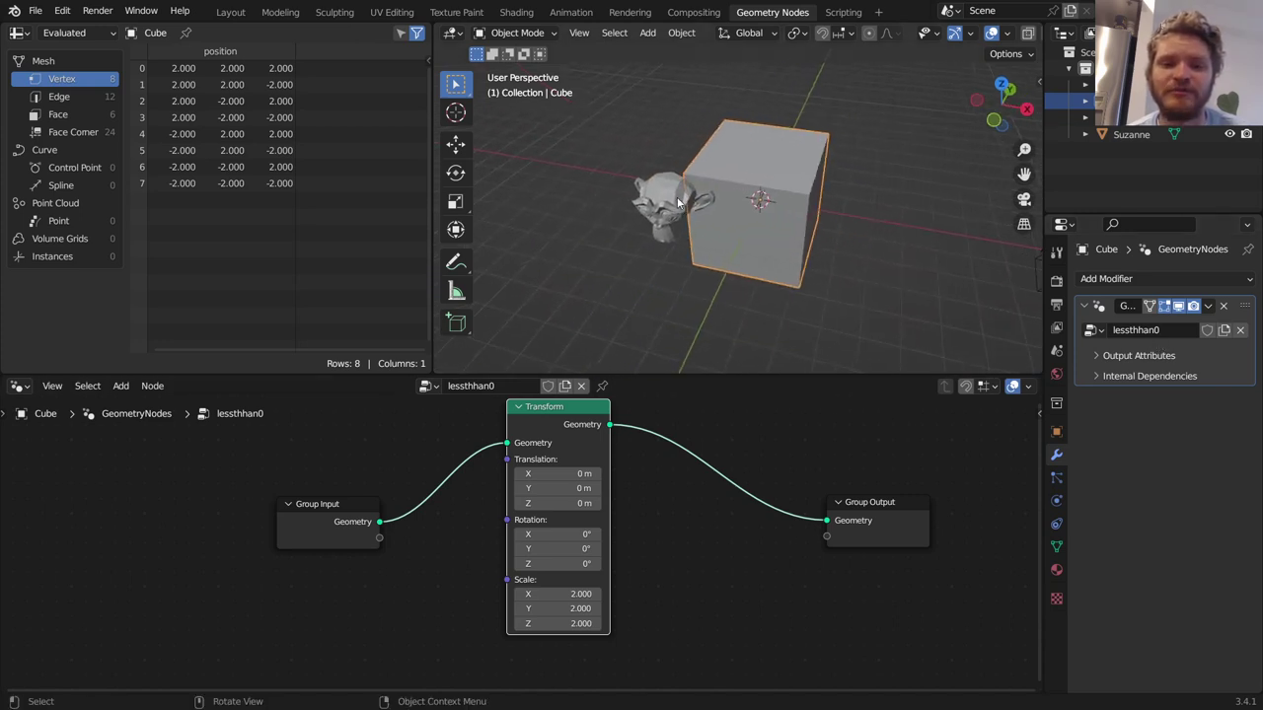
{"action": "left_click", "coordinate": [652, 210]}
{"action": "key", "text": "g"}
{"action": "left_click", "coordinate": [539, 174]}
{"action": "middle_click_drag", "start_coordinate": [539, 175], "coordinate": [750, 202], "text": "shift"}
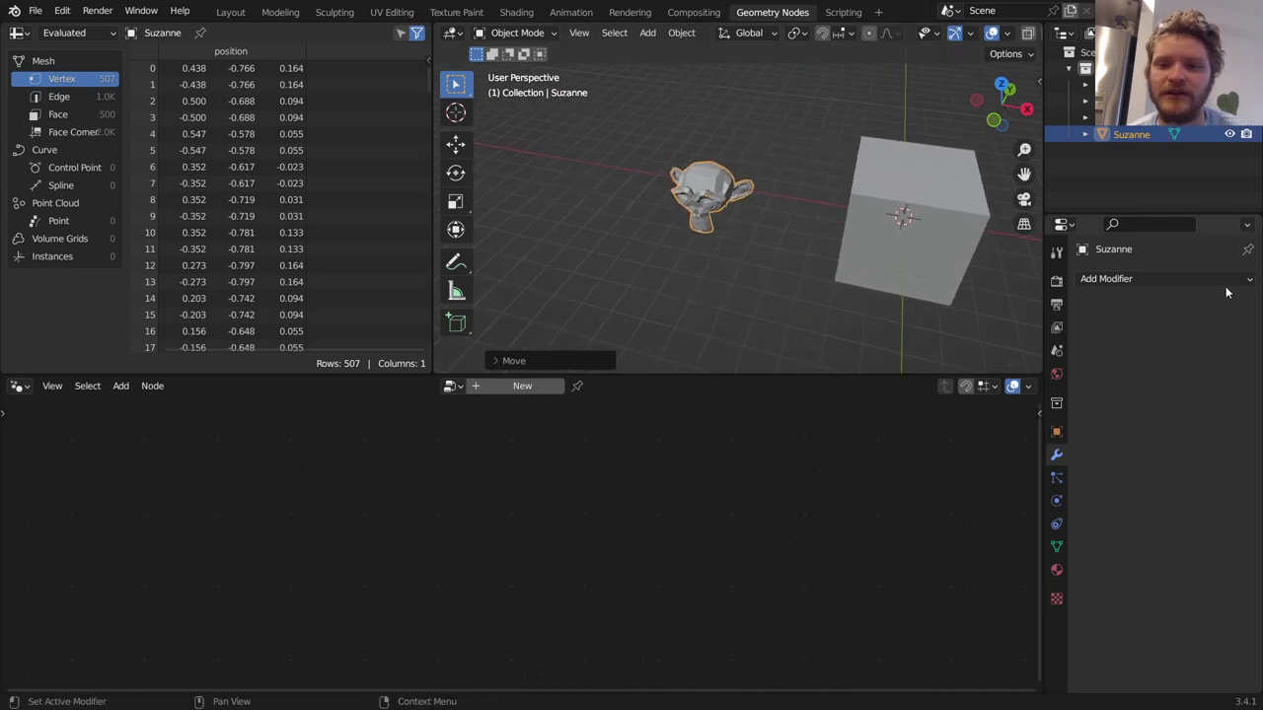
Give Suzanne a Geometry Nodes modifier using the existing 'lessthhan0' node group
{"action": "left_click", "coordinate": [1228, 279]}
{"action": "left_click", "coordinate": [928, 431]}
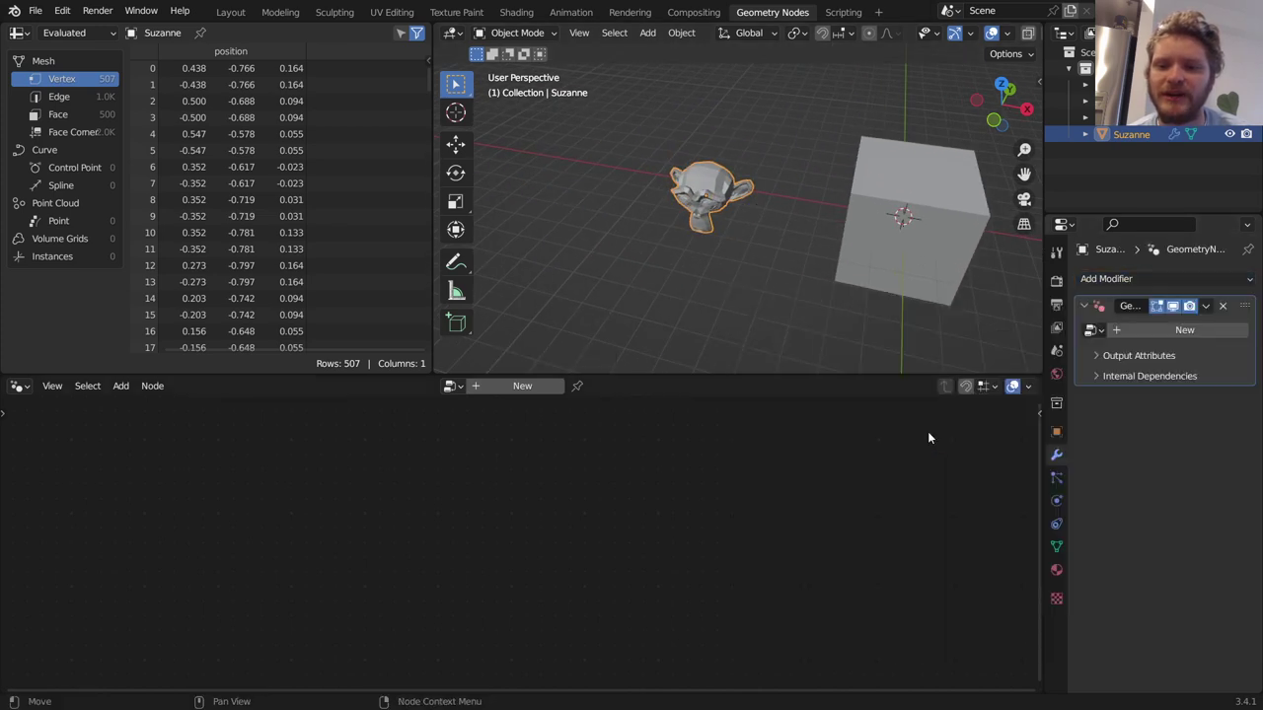
{"action": "left_click", "coordinate": [1094, 330]}
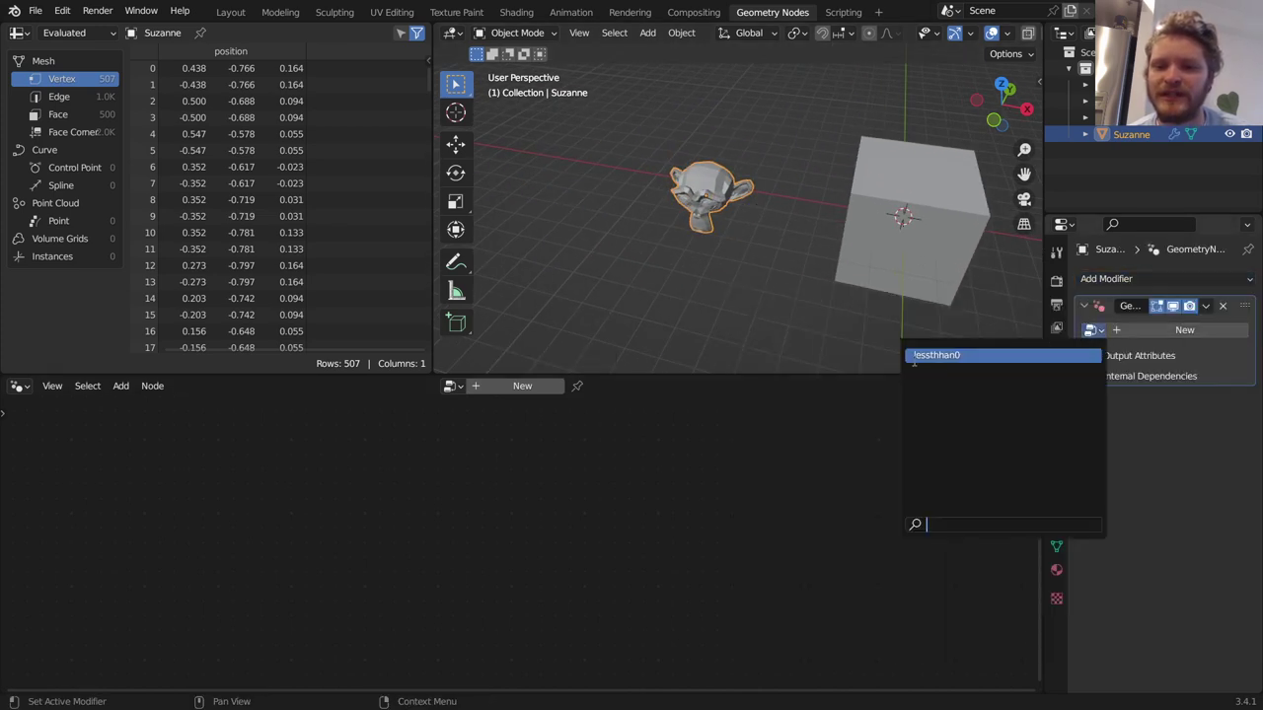
{"action": "left_click", "coordinate": [950, 358]}
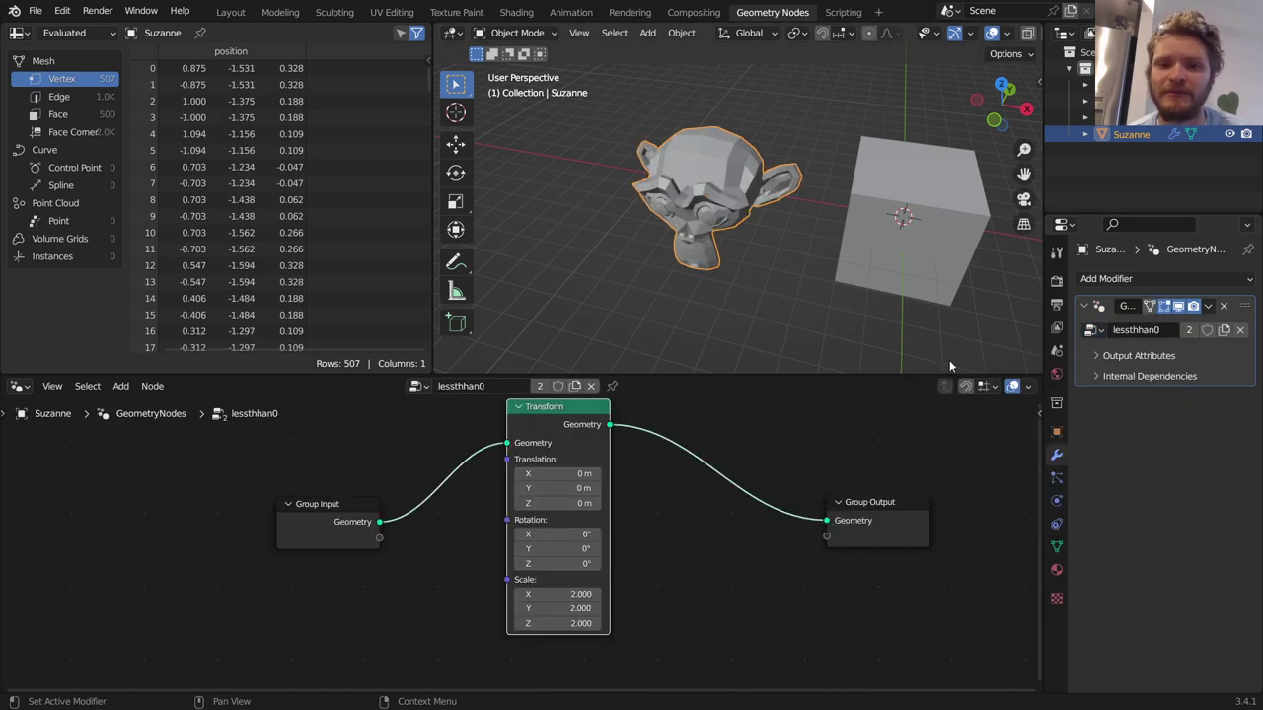
{"action": "middle_click_drag", "start_coordinate": [951, 361], "coordinate": [705, 178]}
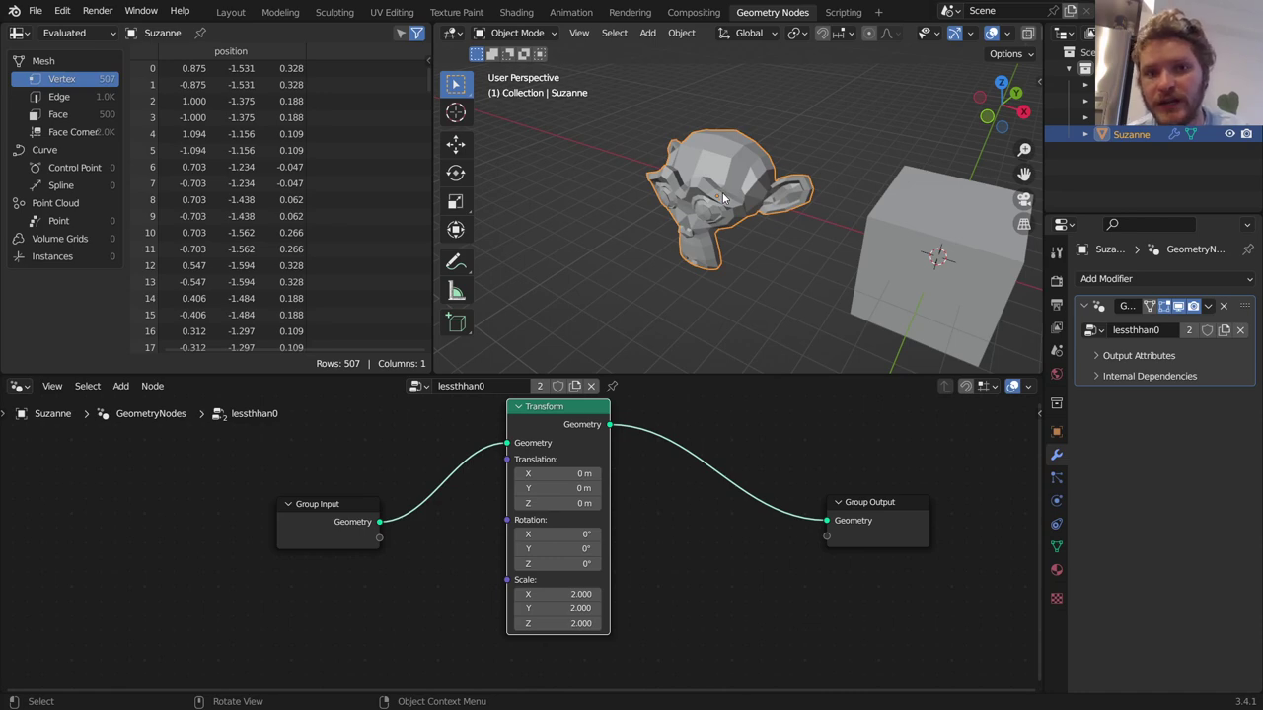
Delete Suzanne from the scene and reselect the cube
{"action": "key", "text": "x"}
{"action": "left_click", "coordinate": [723, 194]}
{"action": "left_click", "coordinate": [973, 209]}
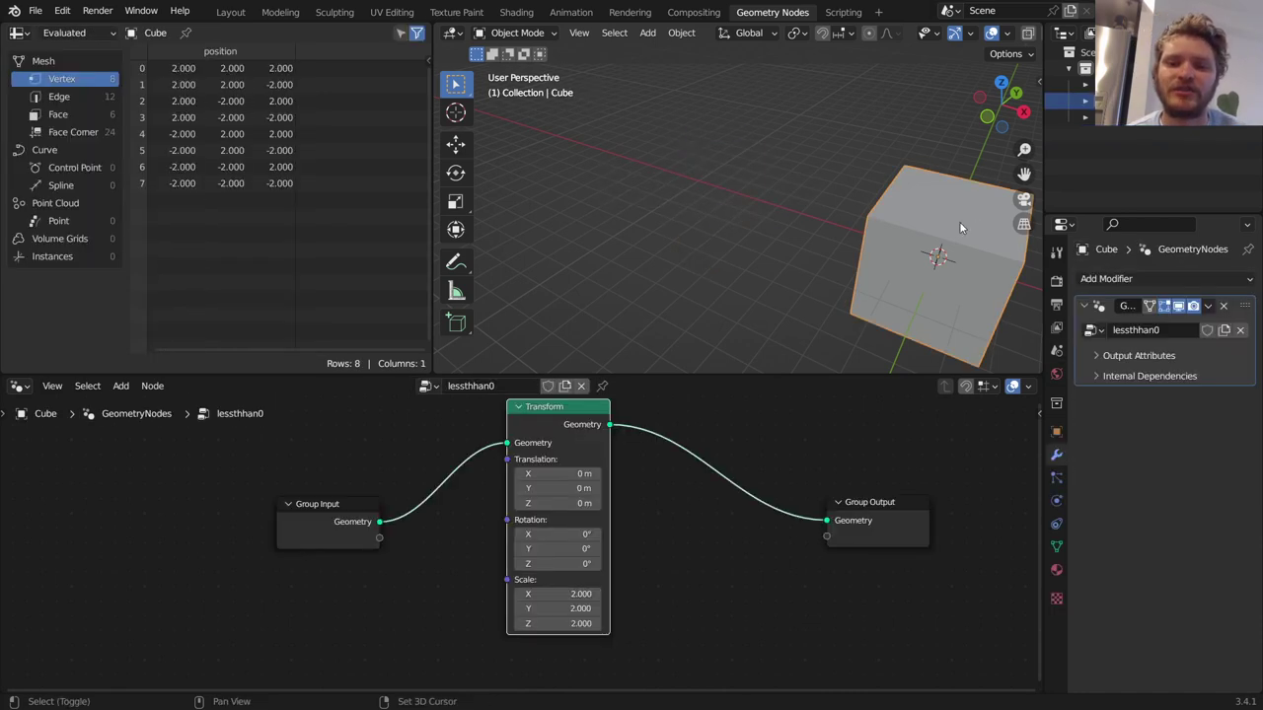
Add another Geometry Nodes modifier to the cube, then delete the cube
{"action": "middle_click_drag", "start_coordinate": [959, 221], "coordinate": [744, 238]}
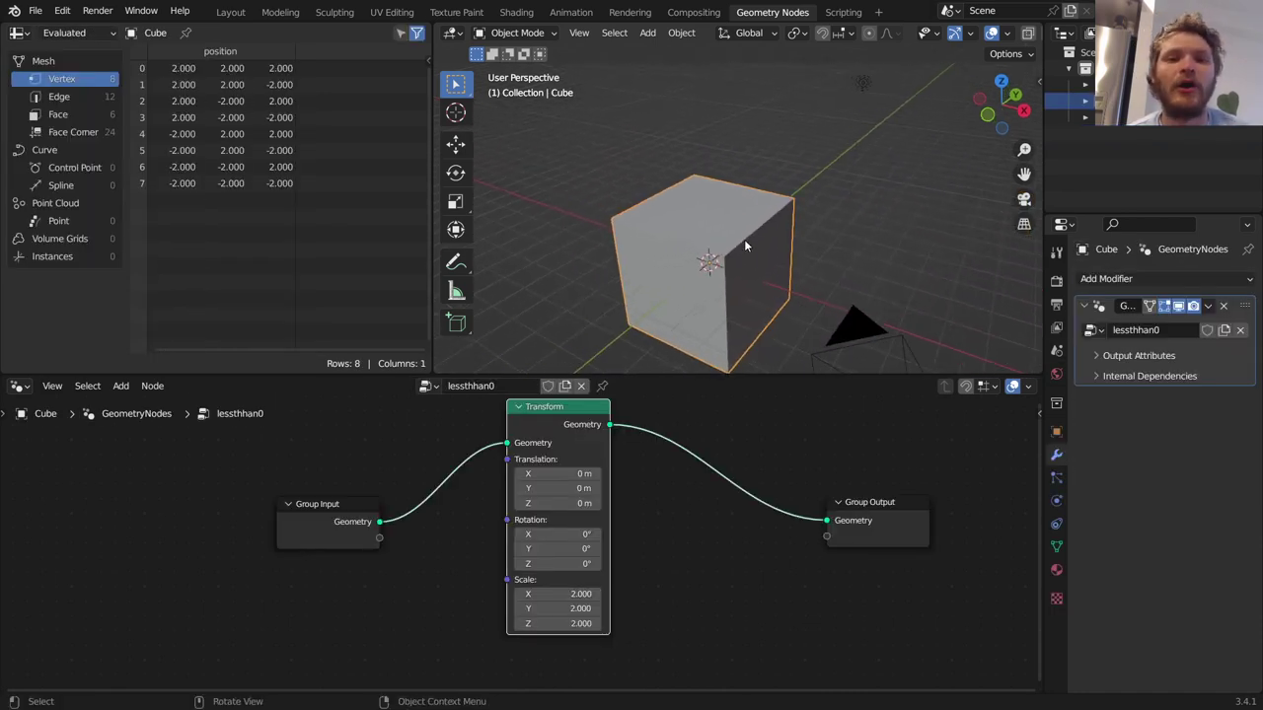
{"action": "left_click", "coordinate": [1125, 279]}
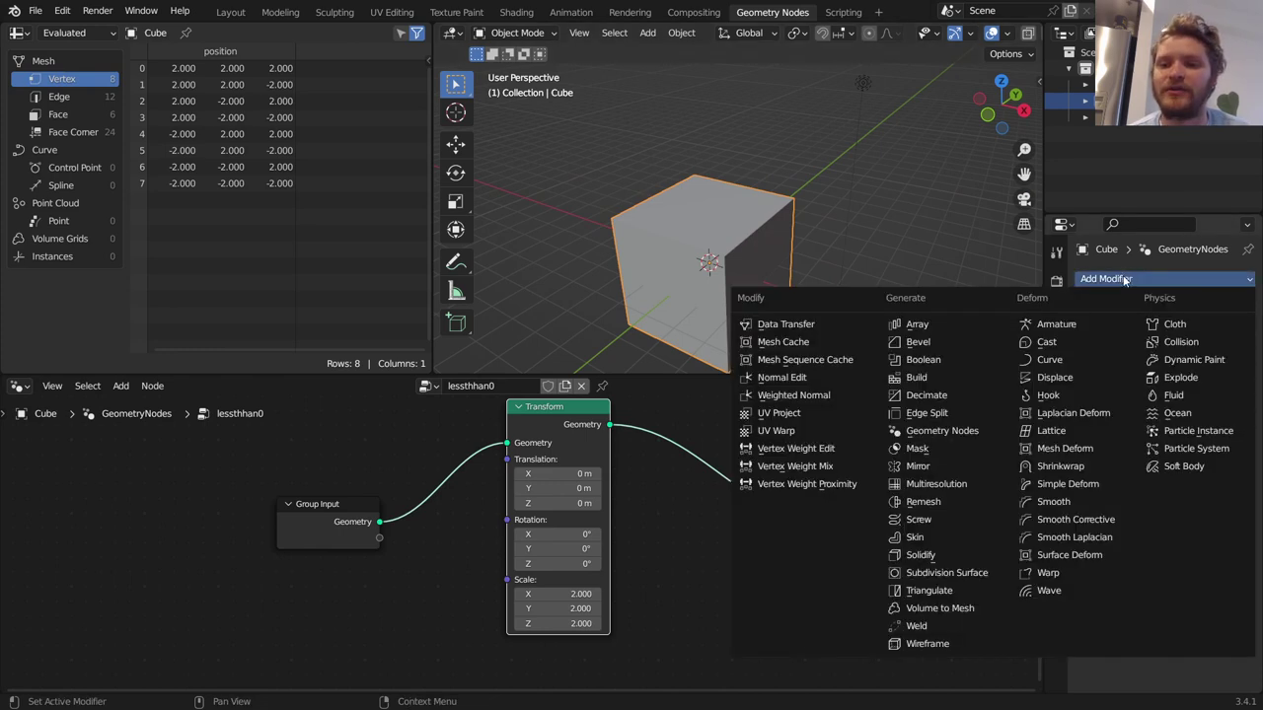
{"action": "left_click", "coordinate": [928, 430]}
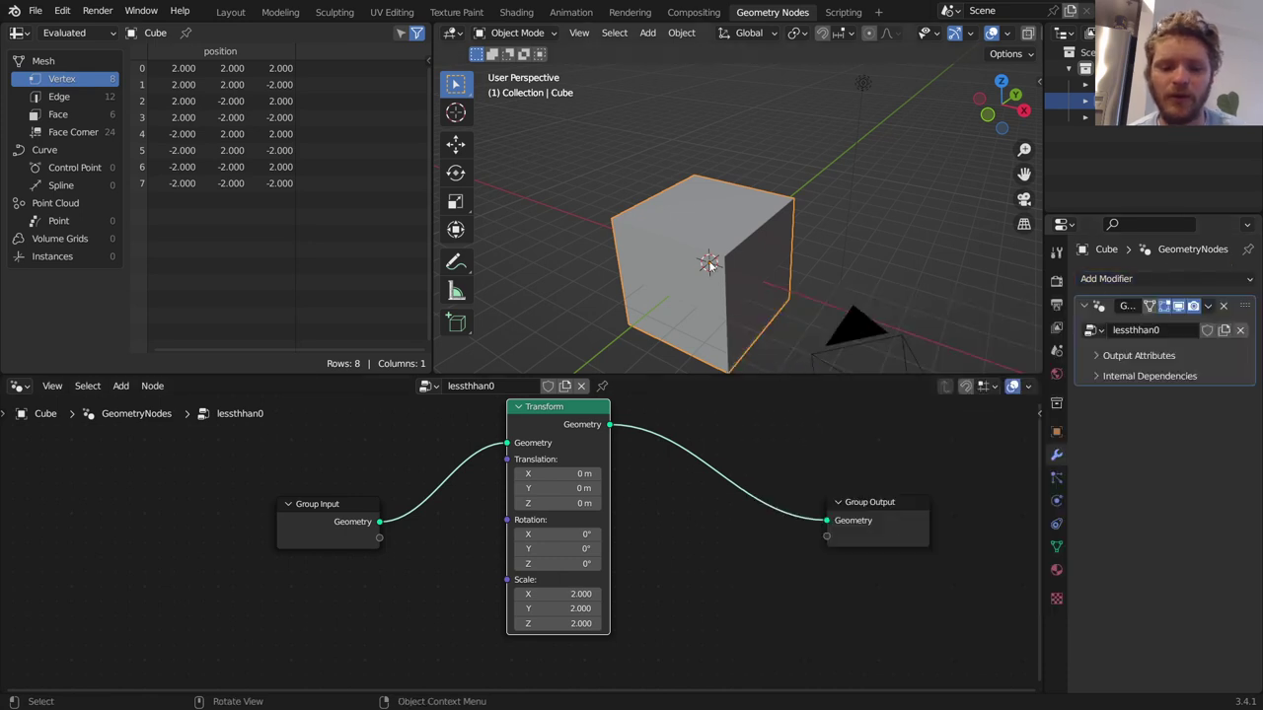
{"action": "key", "text": "Delete"}
Add a new mesh cube and create a new geometry node group for it
{"action": "key", "text": "shift+a"}
{"action": "mouse_move", "coordinate": [659, 239]}
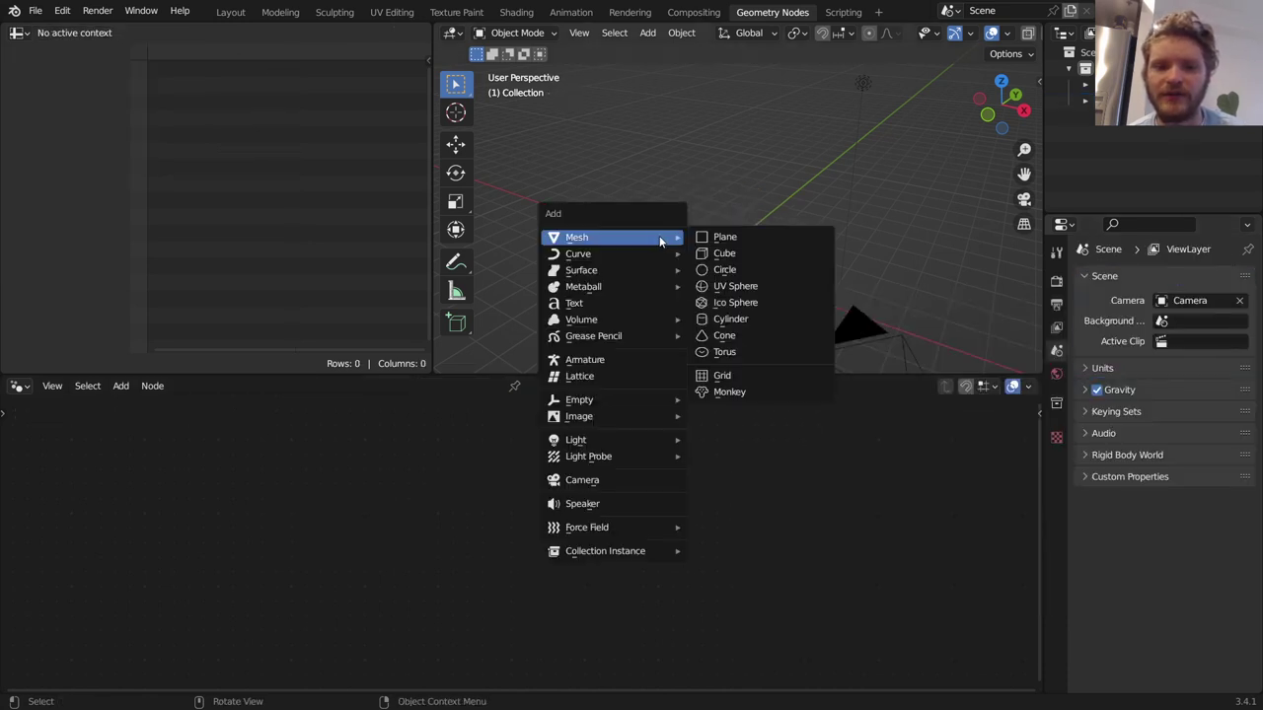
{"action": "left_click", "coordinate": [730, 255]}
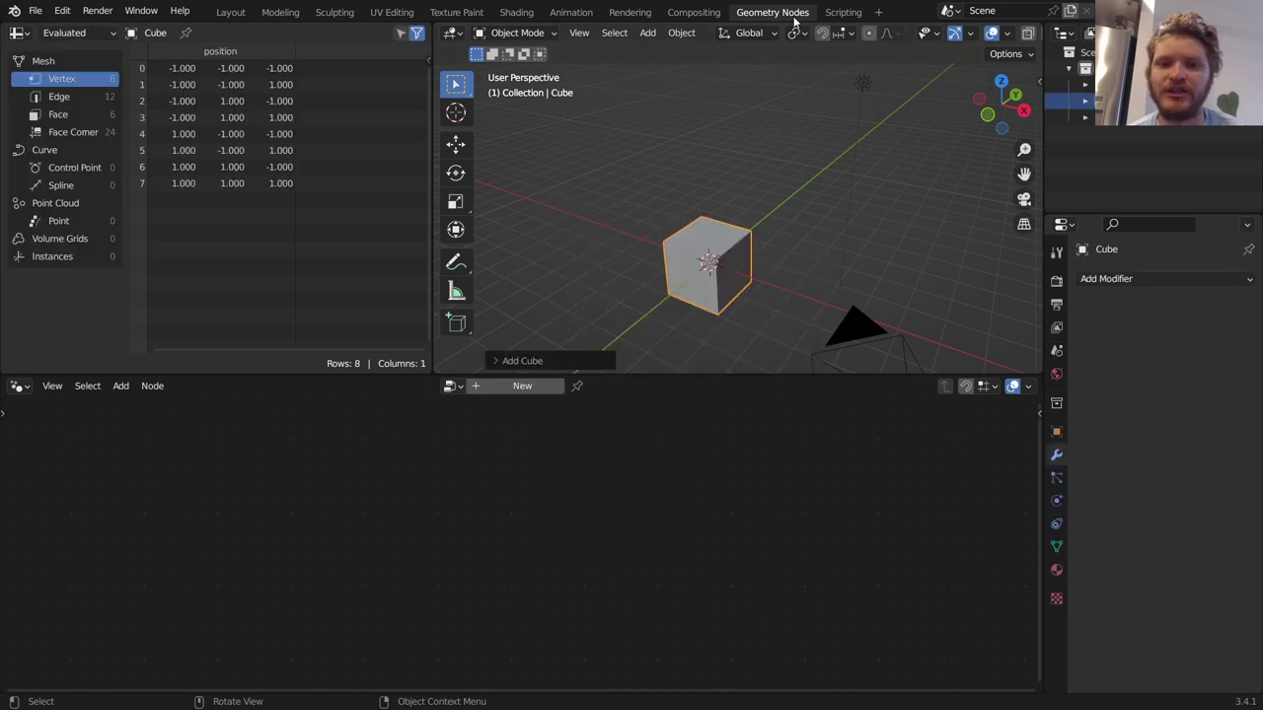
{"action": "left_click", "coordinate": [520, 387]}
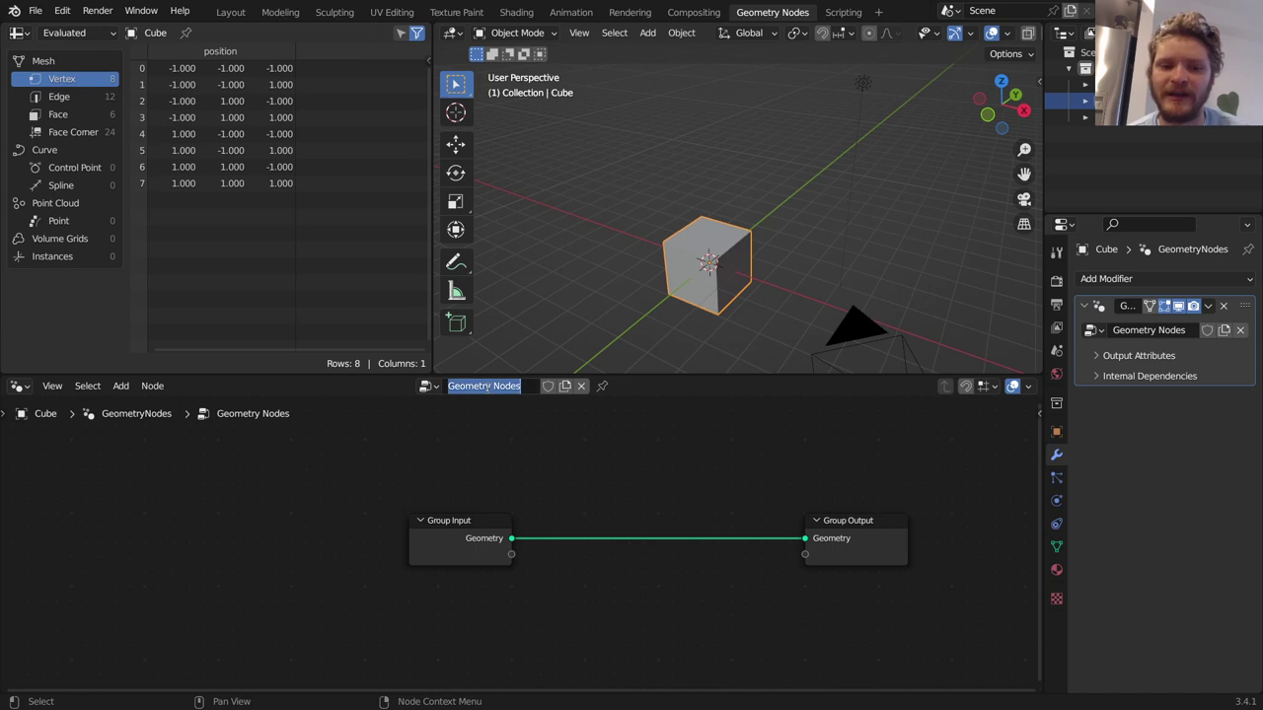
Name the node group 'again\' and select its Group Input and Group Output nodes
{"action": "type", "text": "again\\"}
{"action": "key", "text": "Return"}
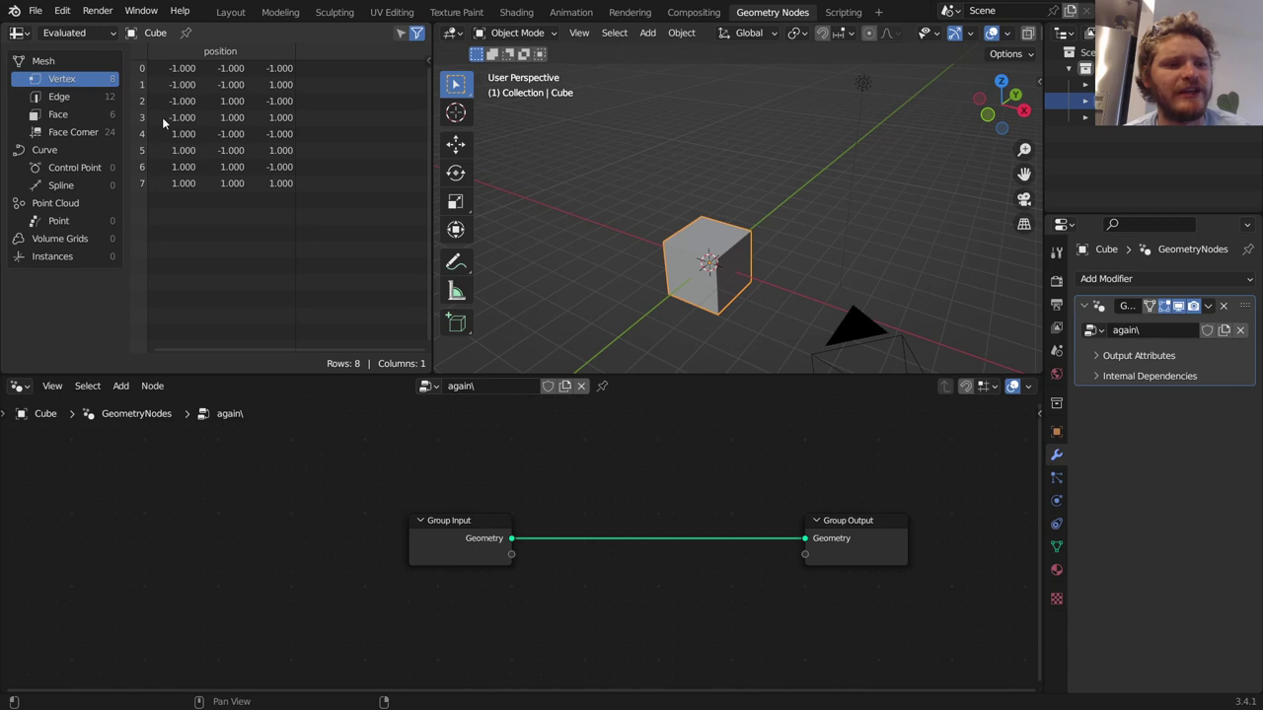
{"action": "left_click", "coordinate": [23, 35]}
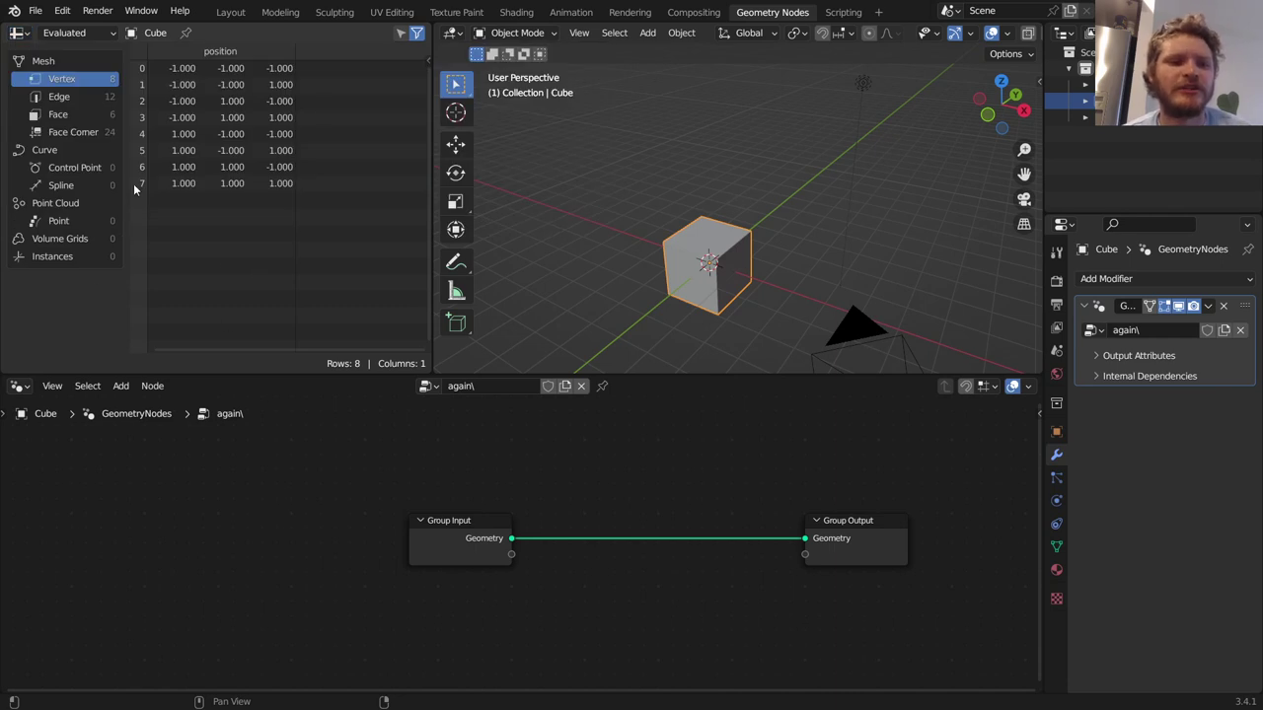
{"action": "left_click_drag", "start_coordinate": [411, 462], "coordinate": [912, 583]}
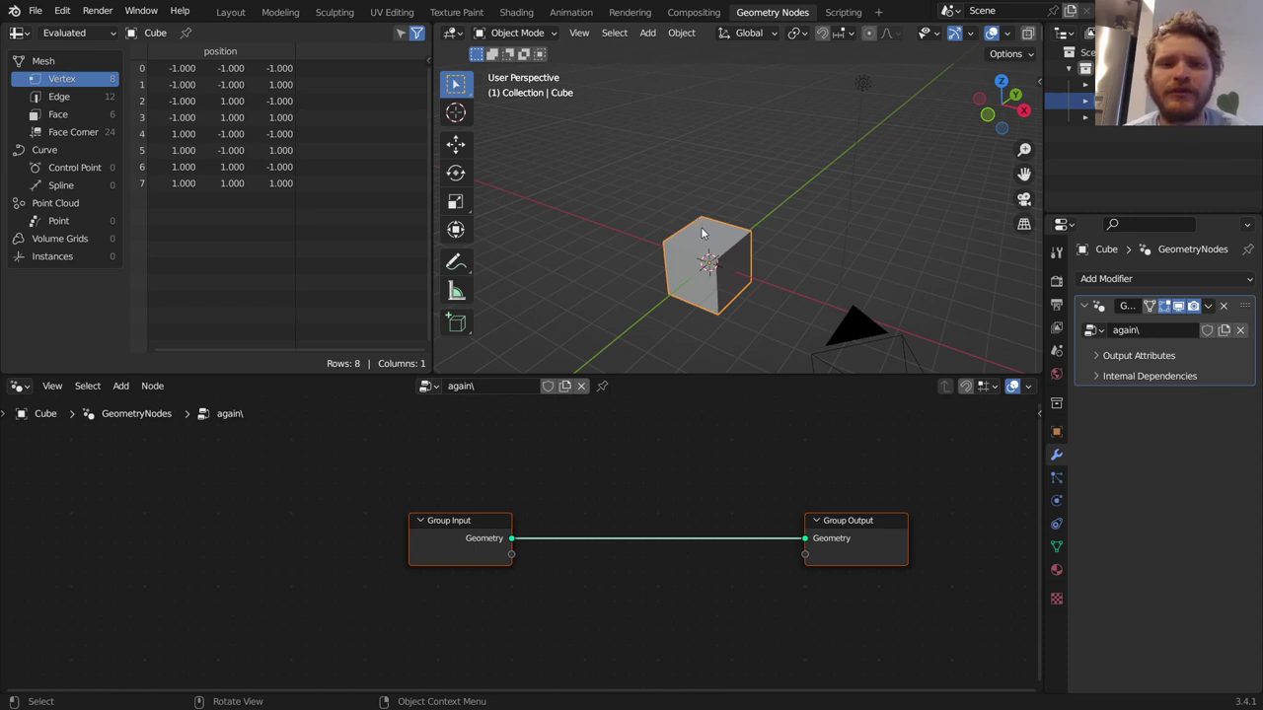
{"action": "middle_click_drag", "start_coordinate": [702, 233], "coordinate": [704, 217]}
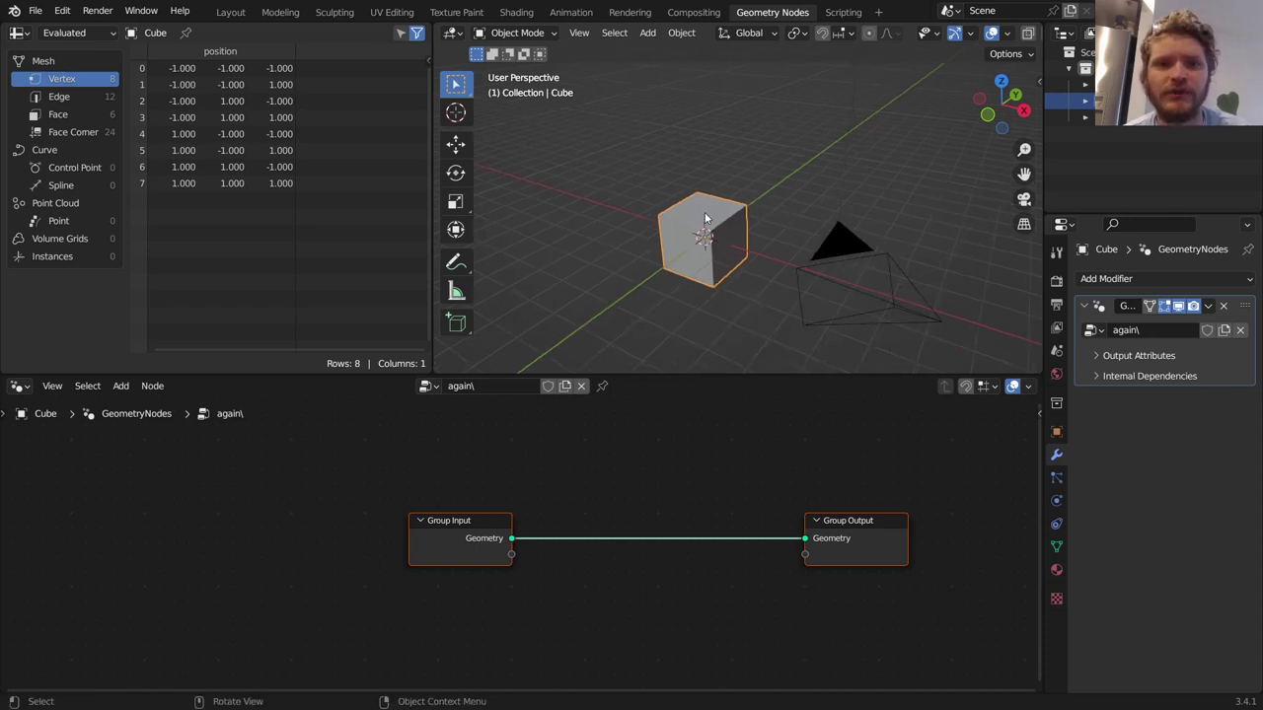
{"action": "left_click", "coordinate": [71, 17]}
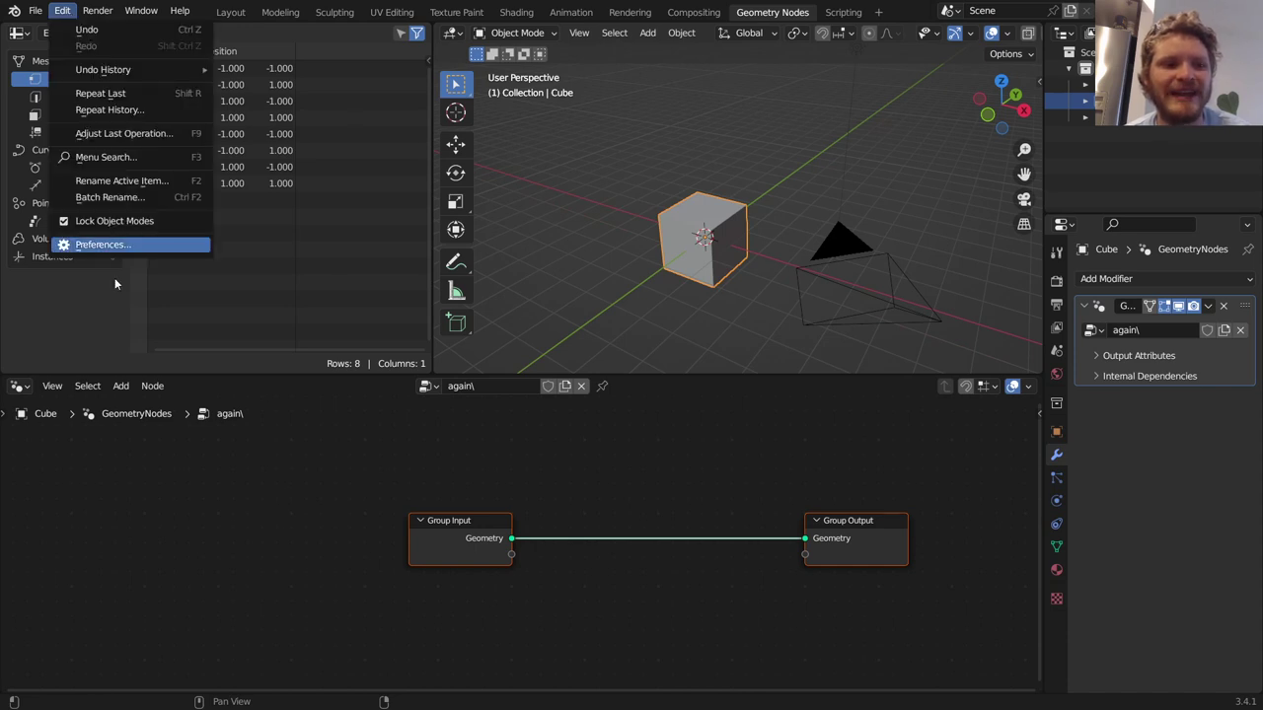
{"action": "left_click", "coordinate": [98, 247]}
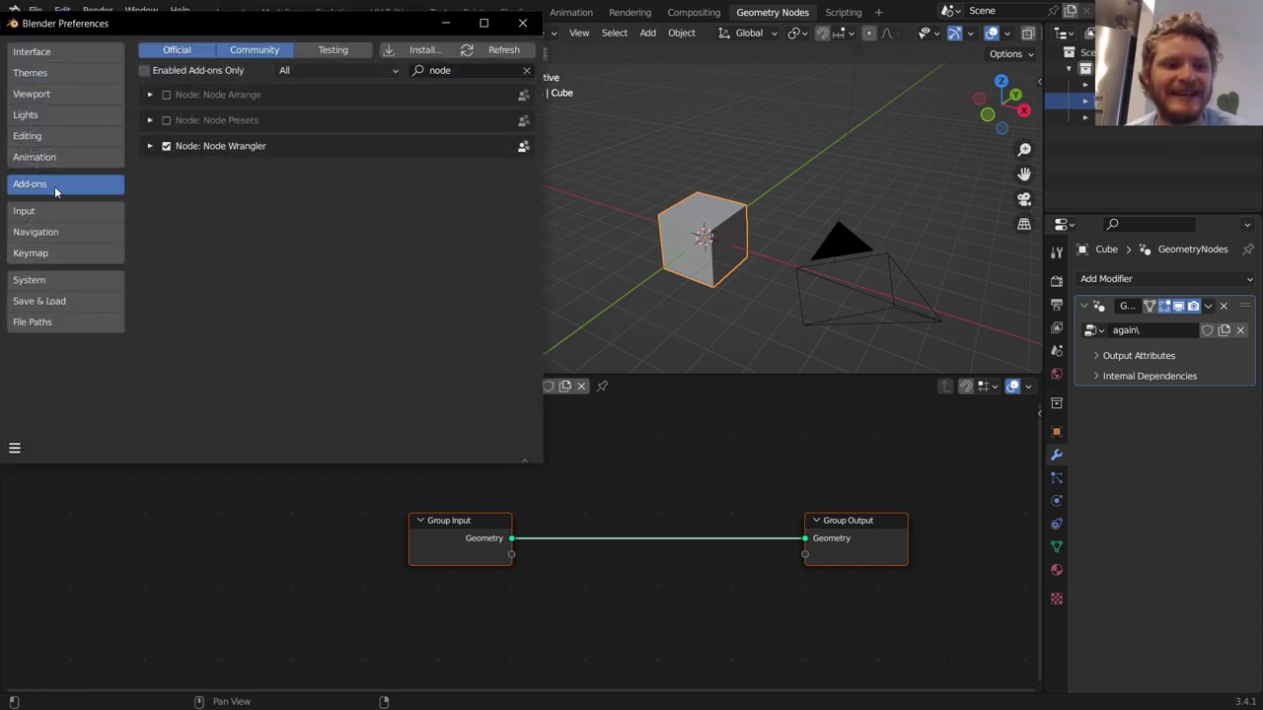
{"action": "left_click", "coordinate": [471, 73]}
{"action": "type", "text": "node"}
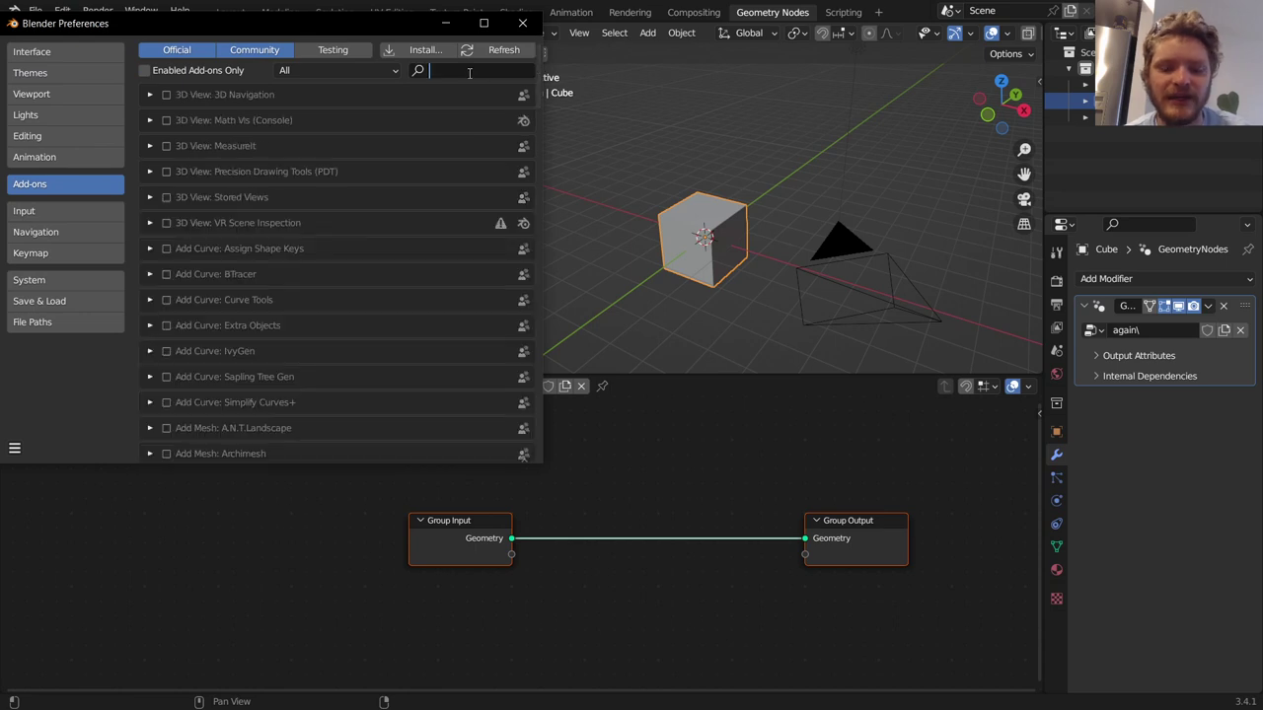
{"action": "type", "text": " wr"}
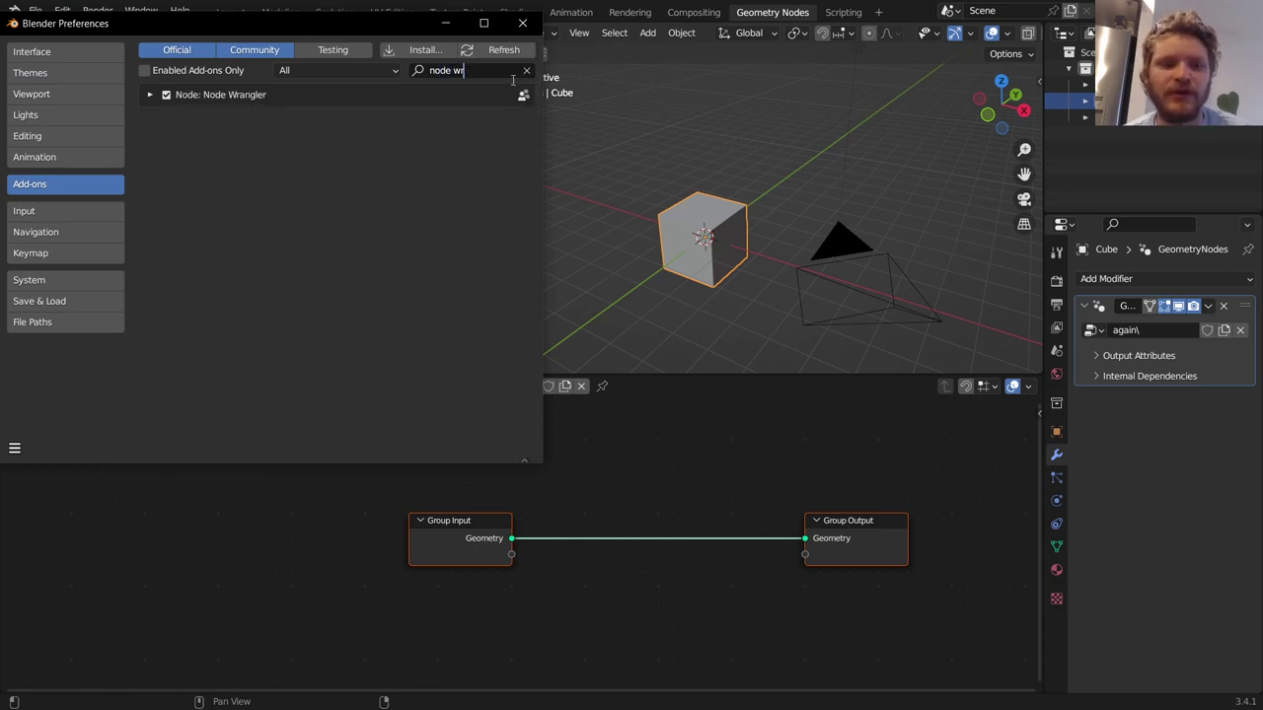
{"action": "left_click", "coordinate": [150, 96]}
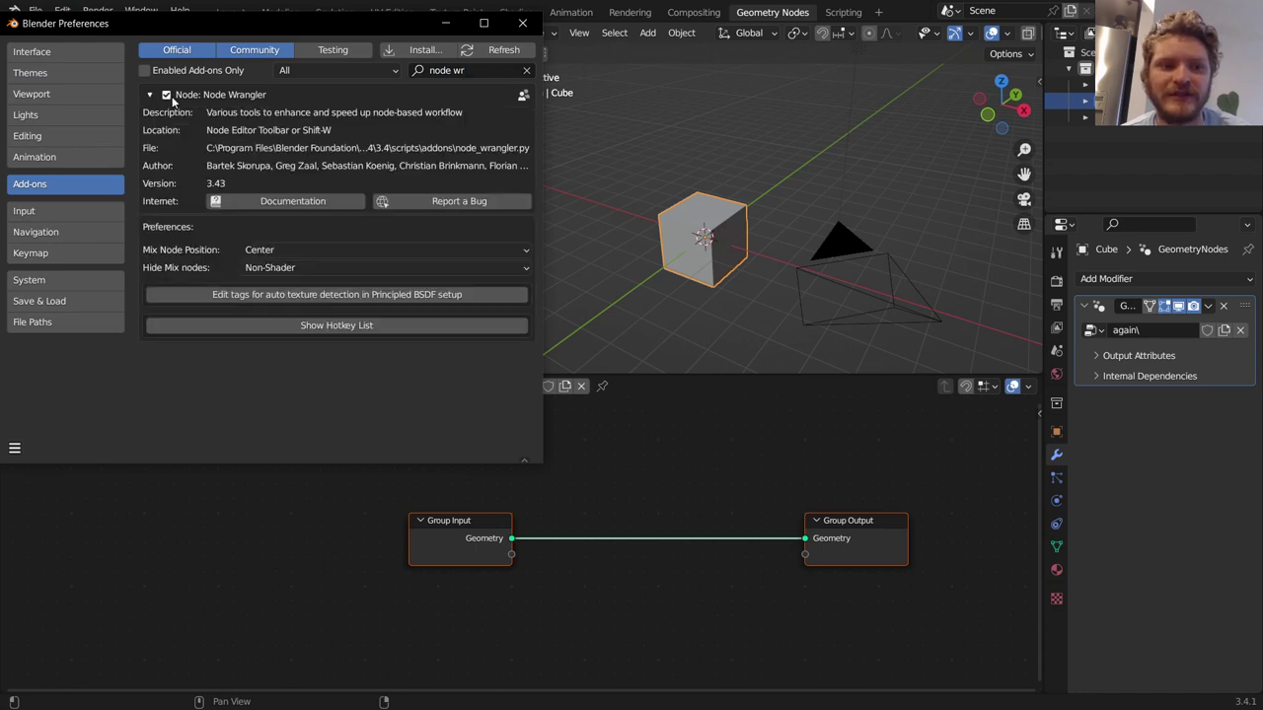
{"action": "left_click", "coordinate": [522, 23]}
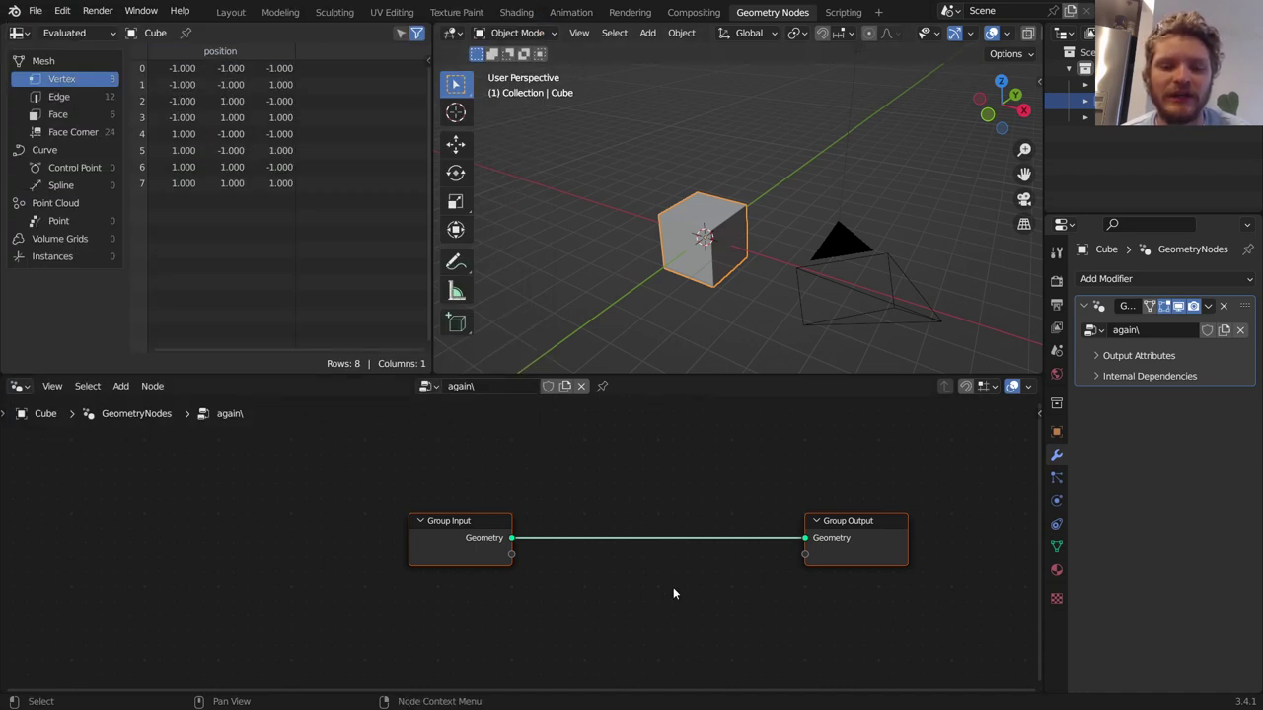
{"action": "key", "text": "Home"}
{"action": "right_click_drag", "start_coordinate": [413, 567], "coordinate": [591, 473], "text": "alt"}
{"action": "right_click_drag", "start_coordinate": [600, 606], "coordinate": [578, 538], "text": "ctrl"}
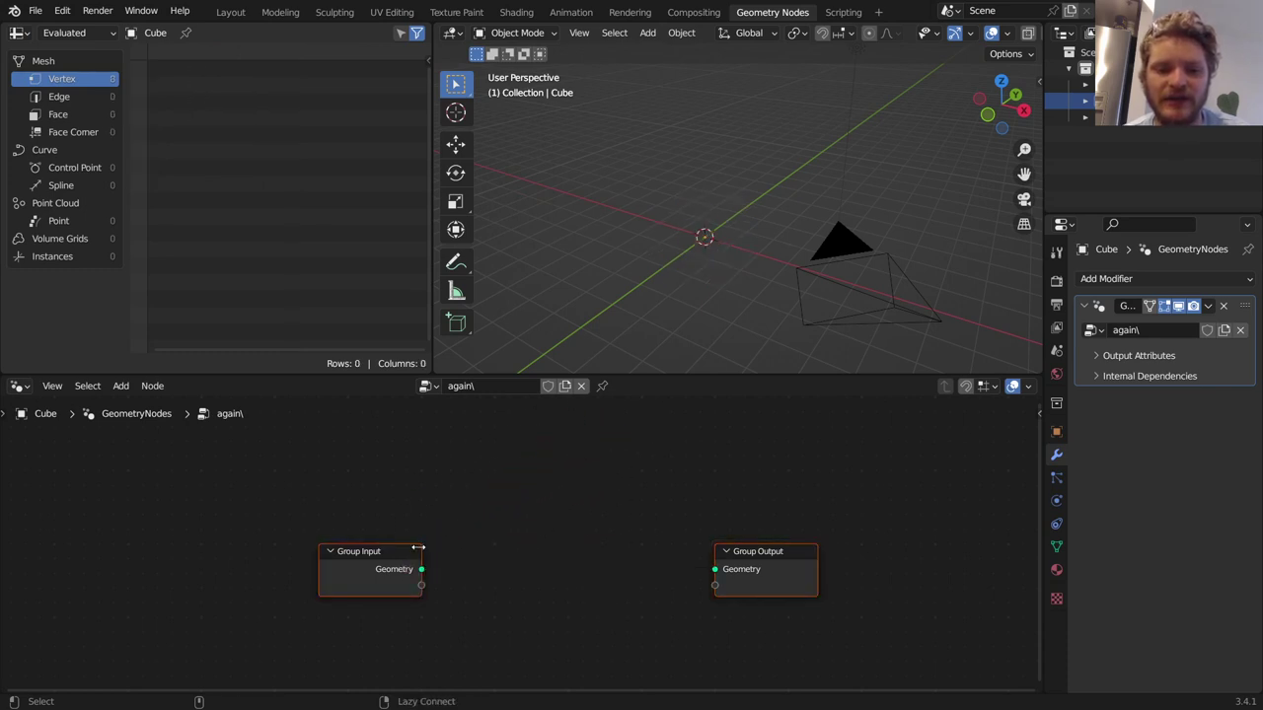
{"action": "right_click_drag", "start_coordinate": [404, 582], "coordinate": [750, 577], "text": "alt"}
{"action": "right_click_drag", "start_coordinate": [572, 623], "coordinate": [581, 566], "text": "shift"}
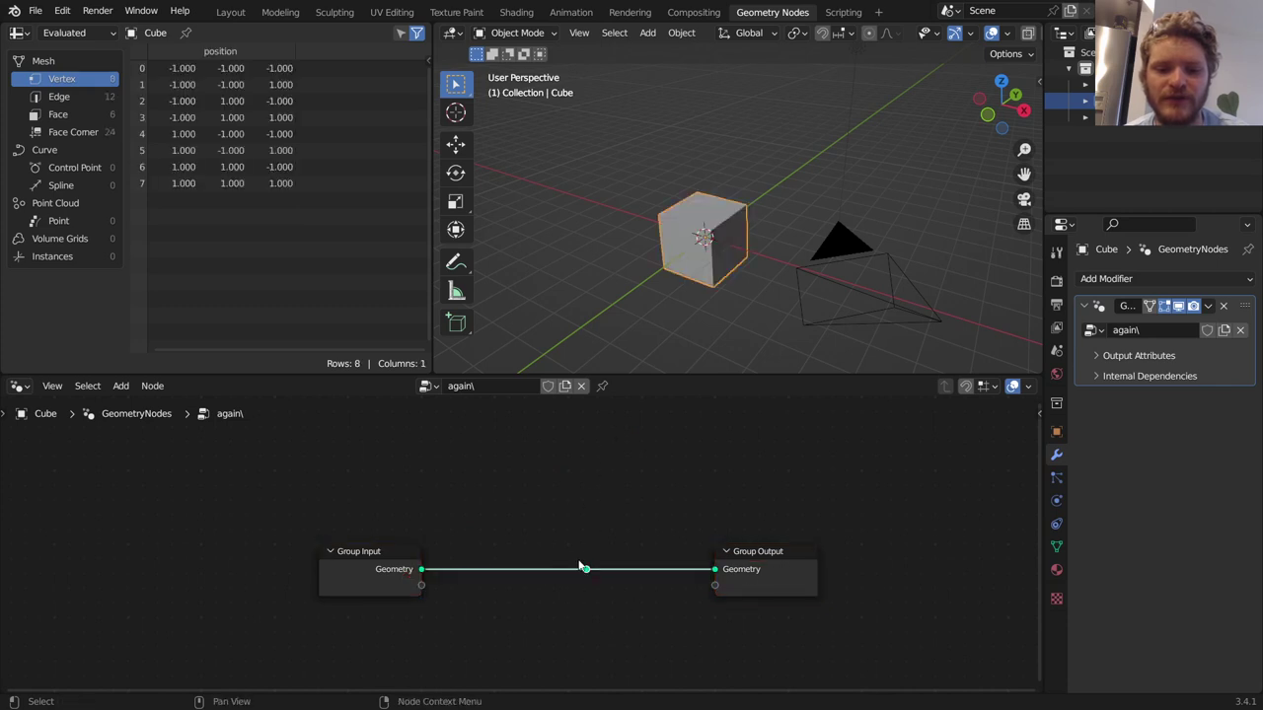
{"action": "left_click_drag", "start_coordinate": [586, 570], "coordinate": [740, 418]}
{"action": "key", "text": "Escape"}
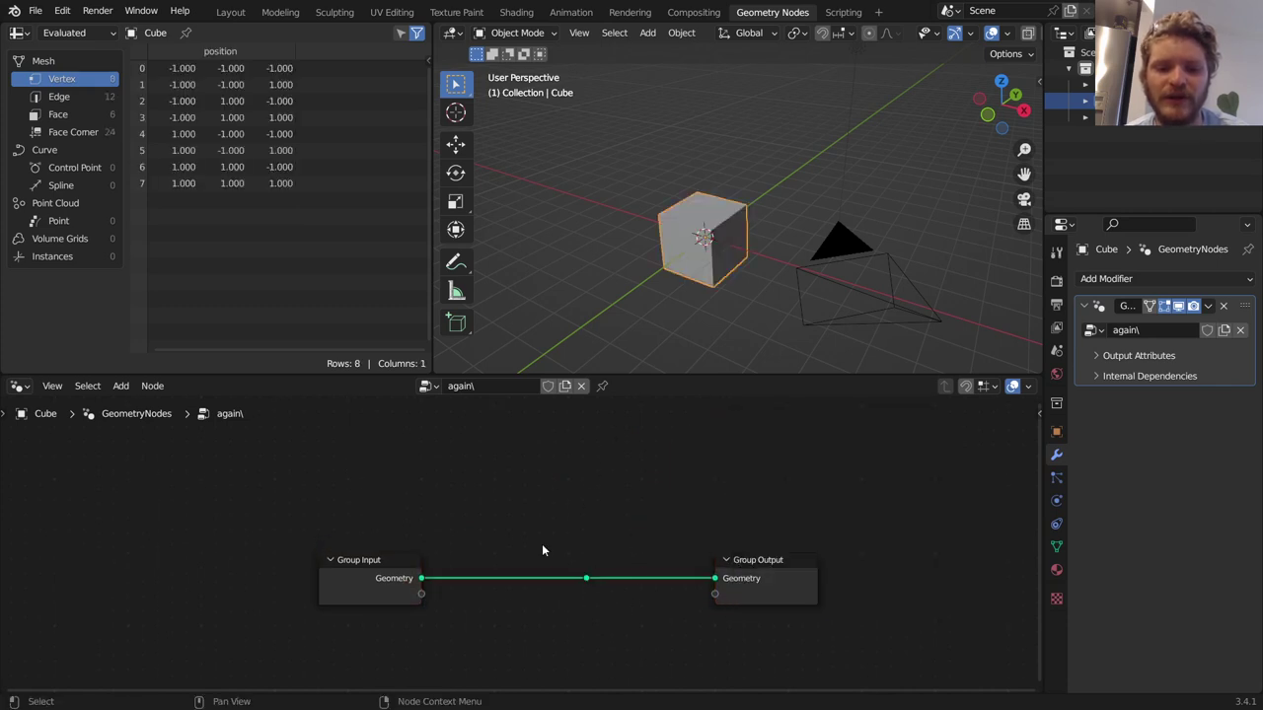
{"action": "key", "text": "ctrl+x"}
{"action": "key", "text": "shift+a"}
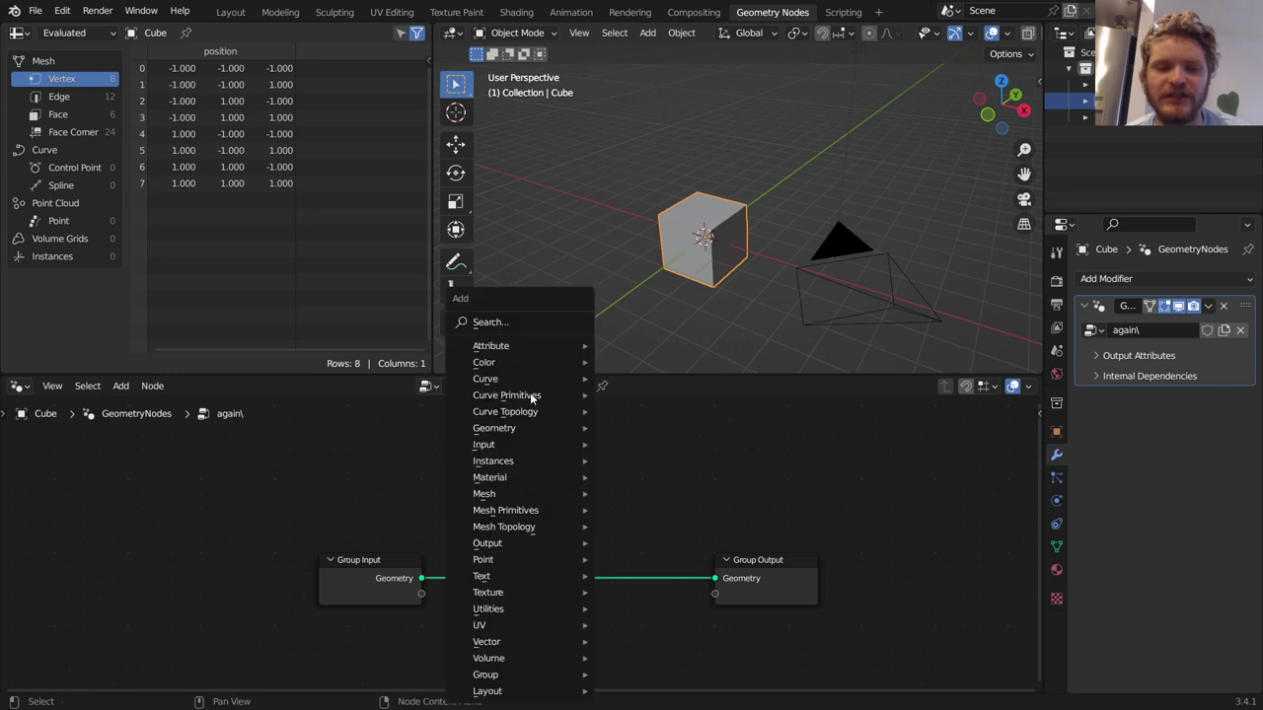
{"action": "type", "text": "rero"}
{"action": "key", "text": "Return"}
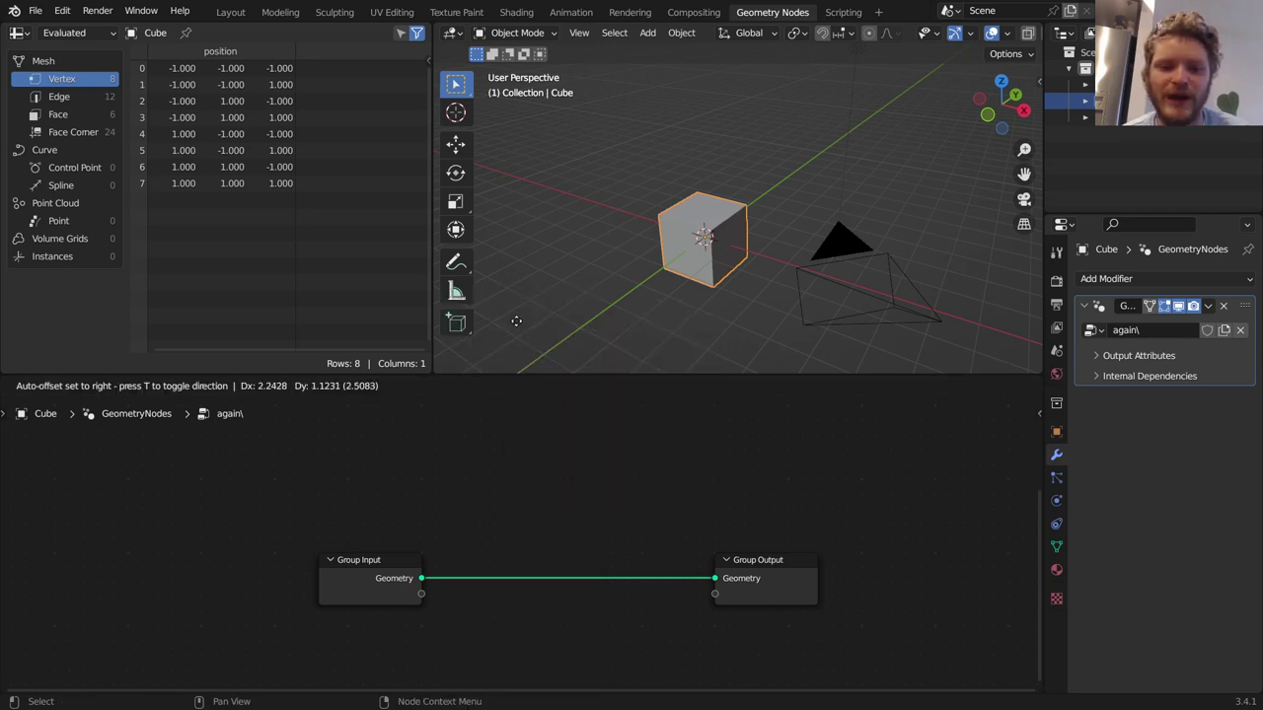
{"action": "left_click", "coordinate": [504, 582]}
{"action": "left_click_drag", "start_coordinate": [422, 580], "coordinate": [724, 580]}
{"action": "left_click_drag", "start_coordinate": [556, 536], "coordinate": [583, 579]}
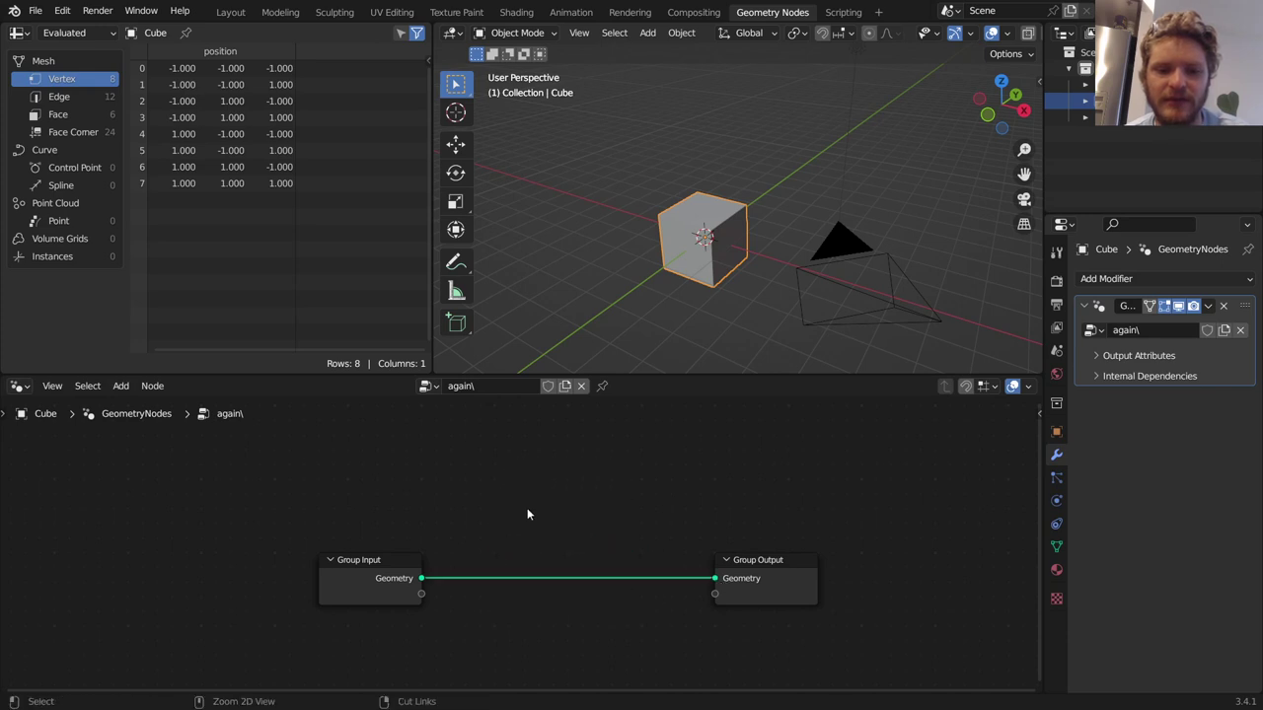
{"action": "left_click", "coordinate": [583, 578]}
{"action": "middle_click_drag", "start_coordinate": [595, 582], "coordinate": [604, 534]}
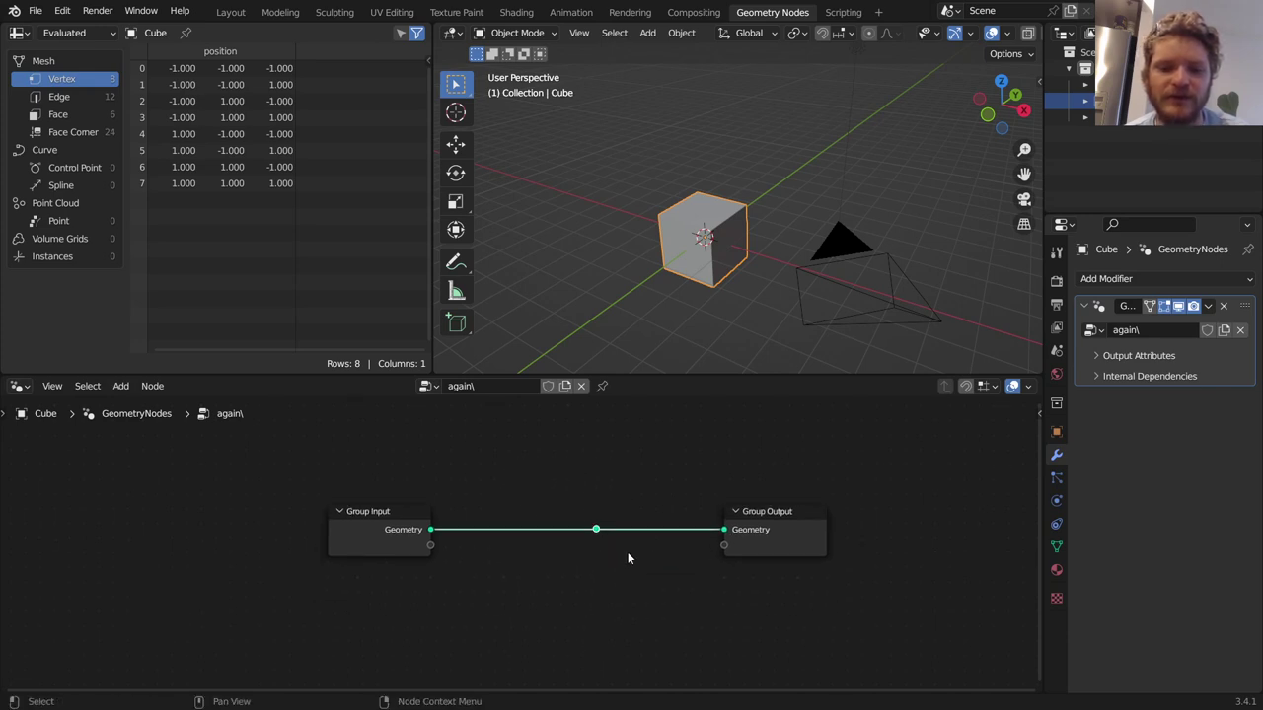
{"action": "key", "text": "ctrl+x"}
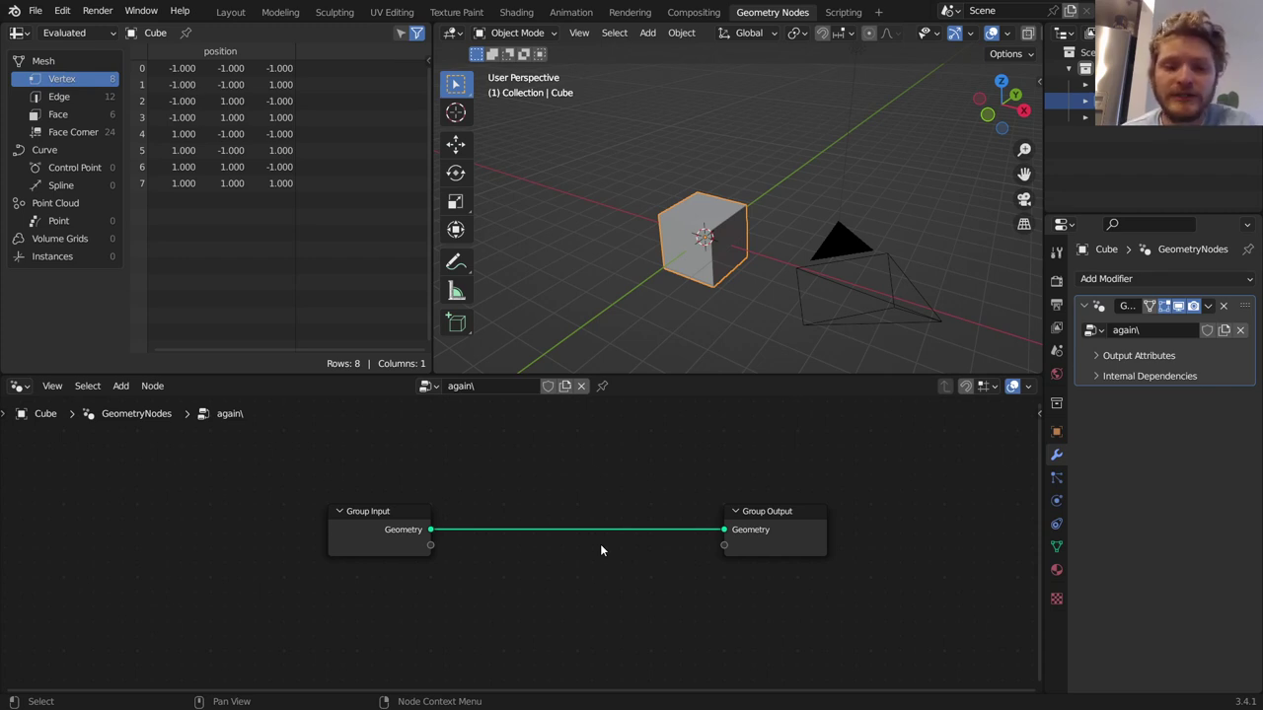
Toggle Window Fullscreen off so Blender runs as a normal window
{"action": "left_click", "coordinate": [141, 11]}
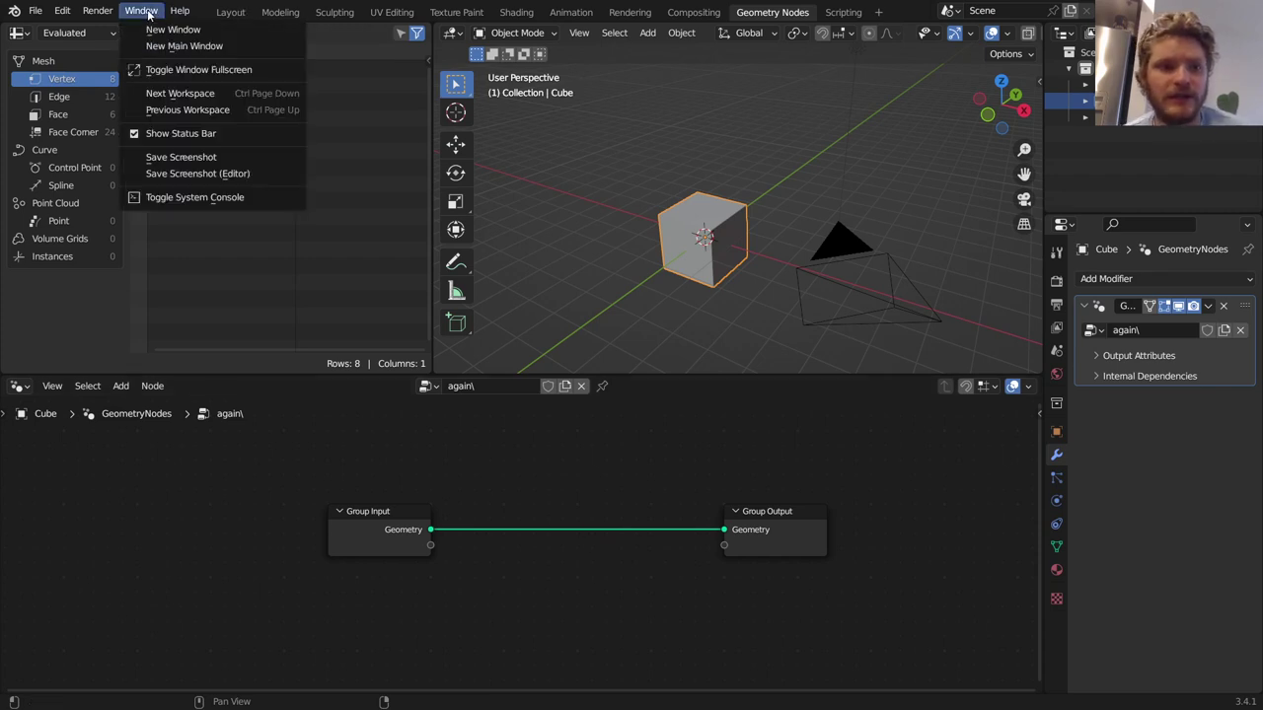
{"action": "left_click", "coordinate": [187, 70]}
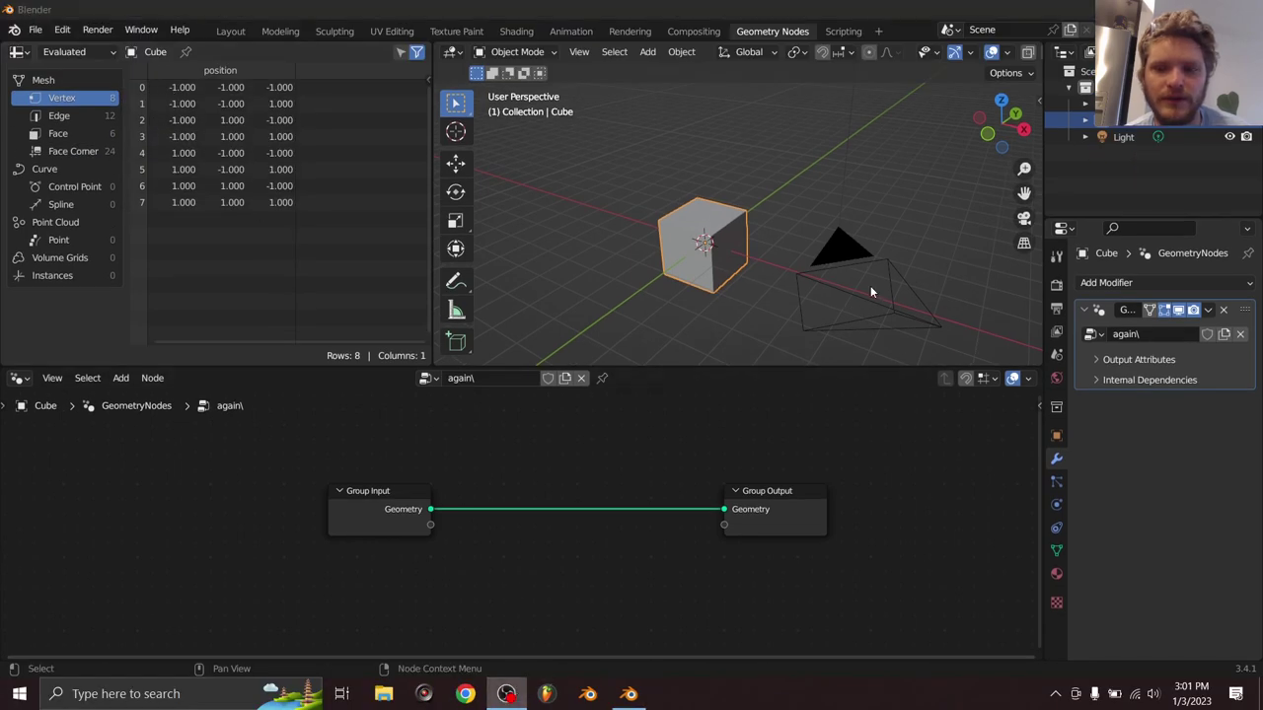